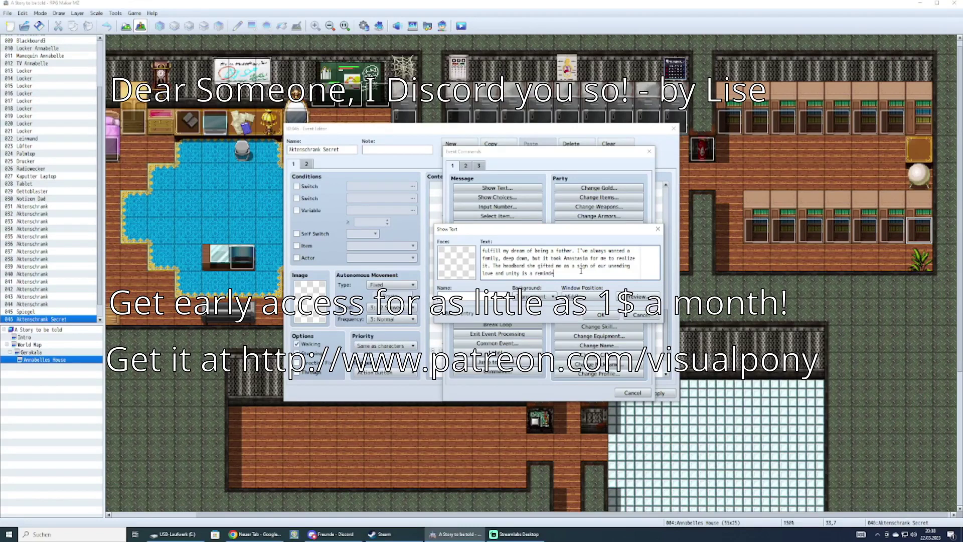
- Finish the current diary message with "a reminder for me that my life of" and save it
text(to be a good)
key(ctrl+Return)
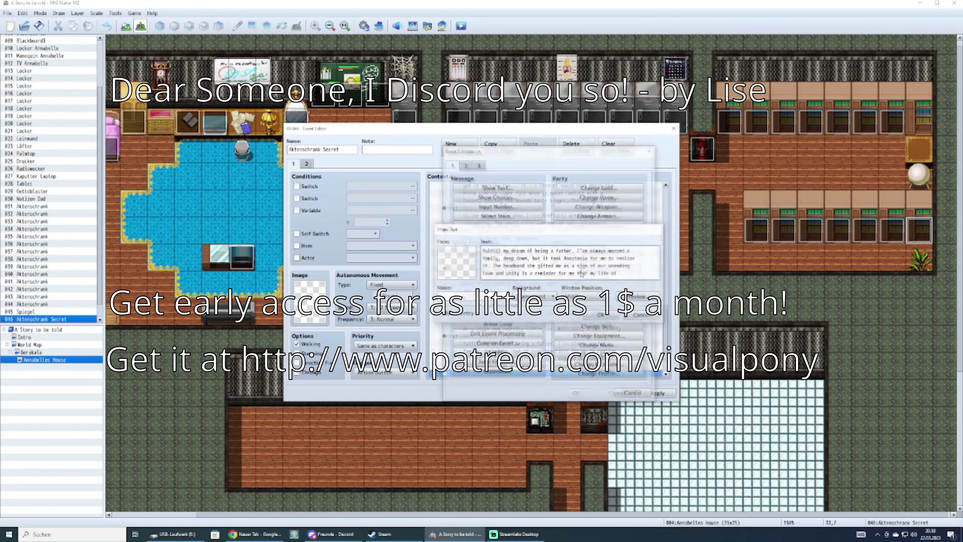
- Start a new diary message: "adventuring was nothing but a silly phase. These ancient ruins could have easily been my end, and for what,really?"
key(Return)
key(Return)
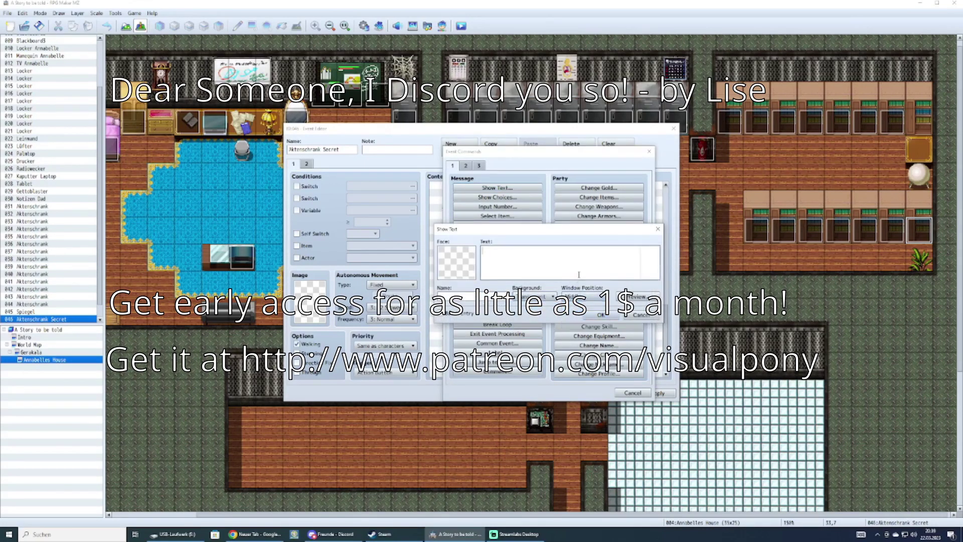
text(adventuring was nothing but a silly pa)
text(ase. These ancient ru)
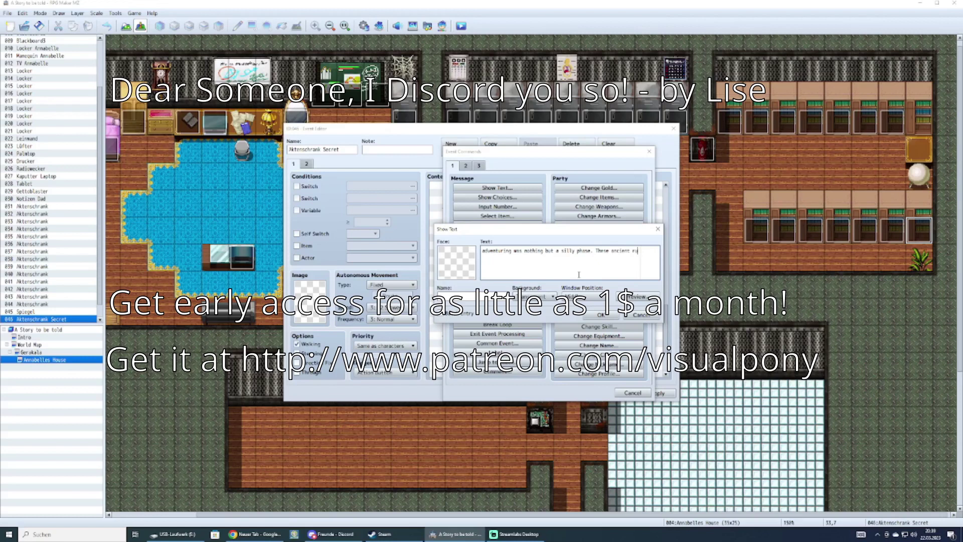
key(Return)
text(ruins could have easily been my end, and for what really?)
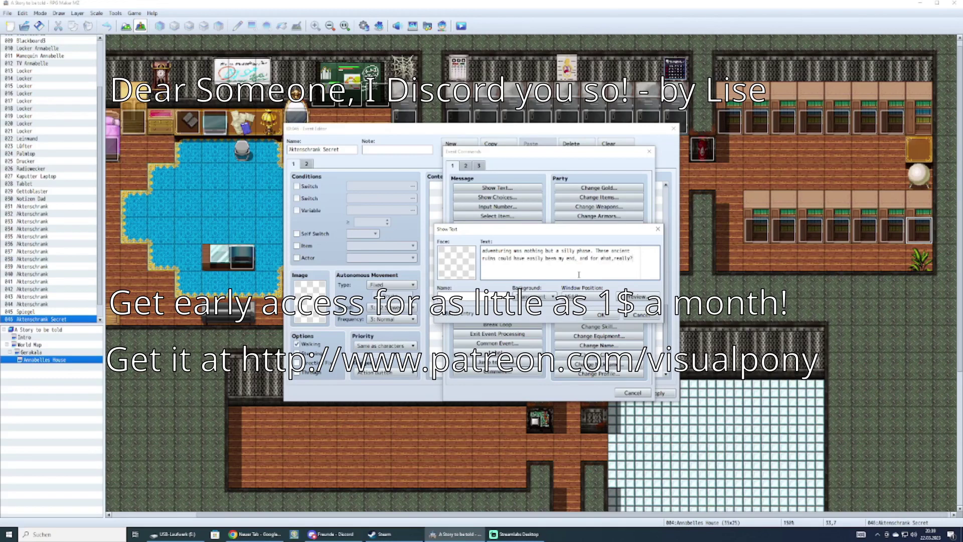
- Complete the message with "For knowledge? For some quick coin? That just isn't worth the risk. Especially now that I have a family. We will"
key(Return)
text(For knowledge? For some quick coin? That just isn't worth)
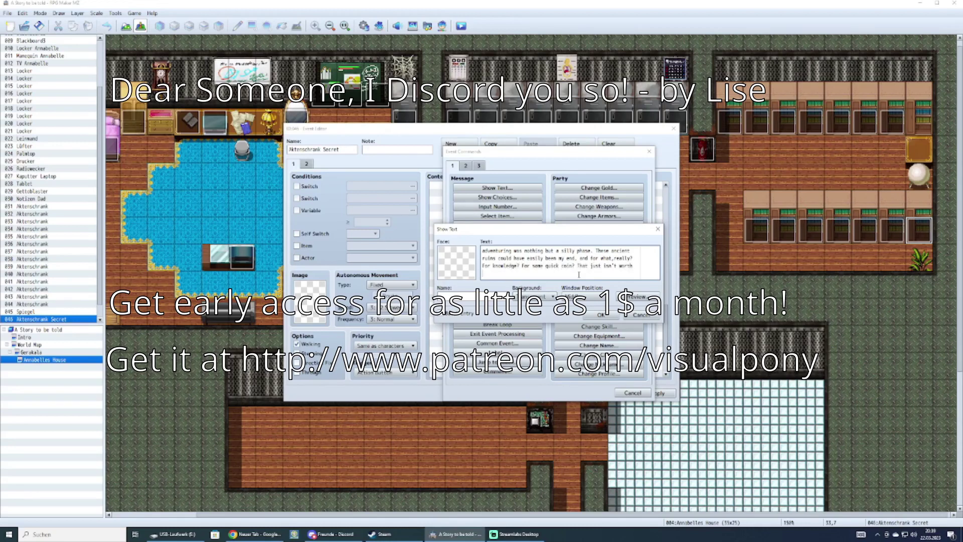
key(Return)
text(the risk. Especially now that I have a)
text( family.)
text(My wife)
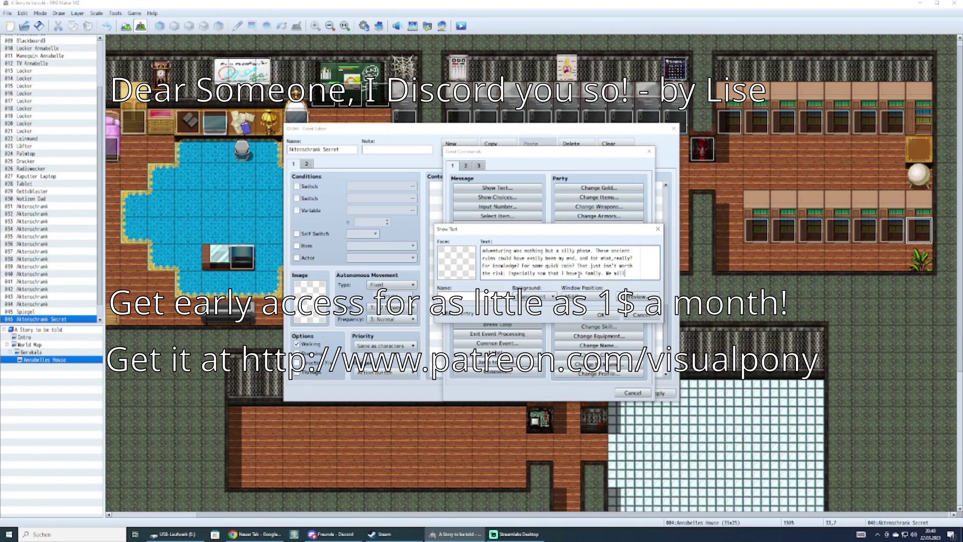
click(601, 315)
- Create a Show Text message with transparent background and middle position, starting "be happy, I just know it. And with this... this shall be"
double_click(552, 369)
click(498, 188)
click(535, 296)
click(536, 323)
click(584, 297)
click(586, 316)
text(be ha)
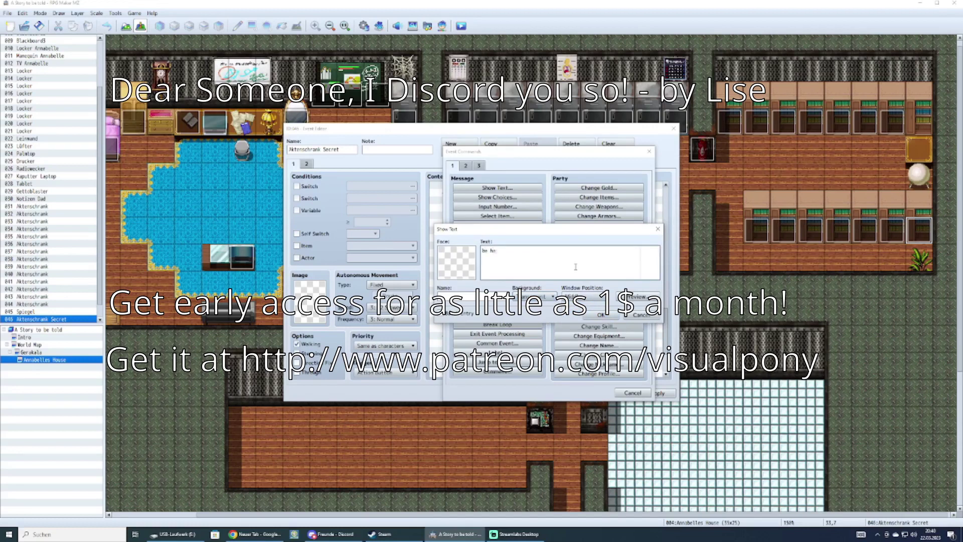
text(ppy, I just know it. And with this... this shall be)
key(Return)
- Continue the message with "my last entry. With Anastasia there is never a dull day in" and start a new line
text(my last entry. With Angst)
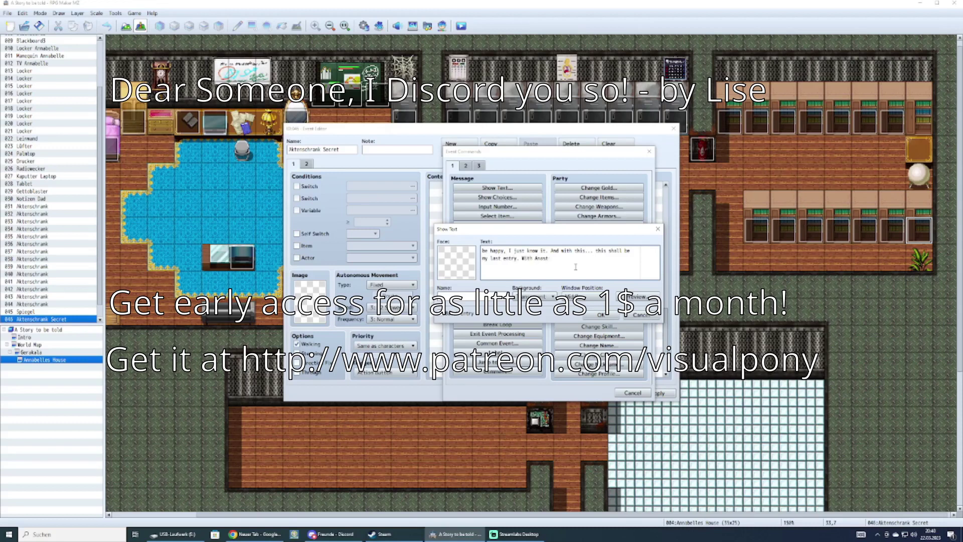
text(sia there is never a dull day in)
key(Return)
- End the message with "my life, and since I kept this journal to only write down the highlights, it shall end here. I am happy."
text(my life., and since I kept this journal to only write down)
key(Return)
text(the highligh)
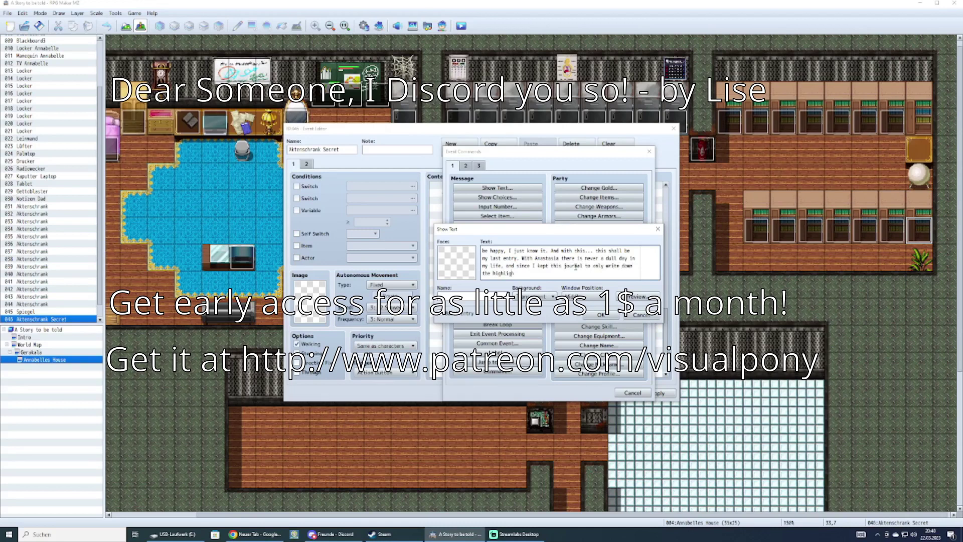
text(ts, it shall end here. I'm happy.)
click(601, 316)
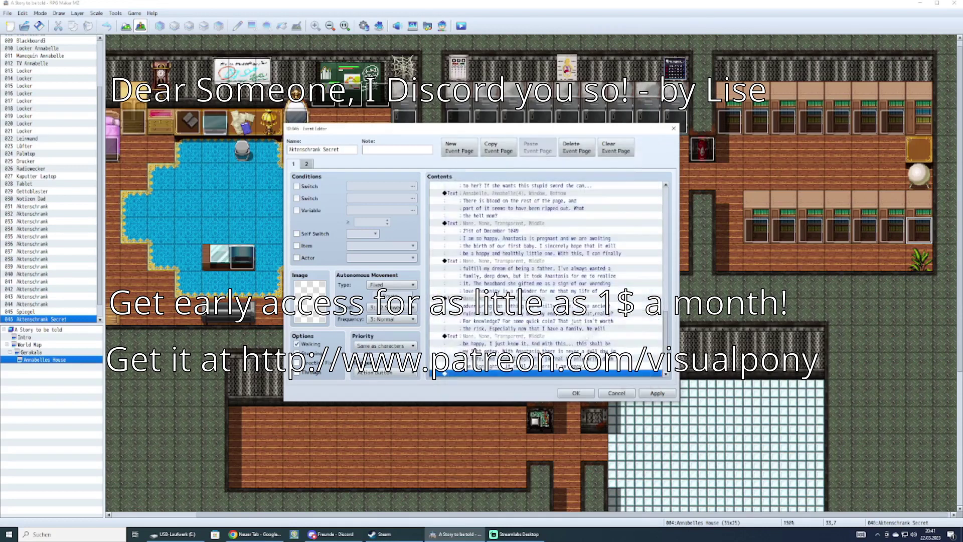
- Create another Show Text message below the diary text and give it the first second-row face from the Annabelle set
double_click(506, 354)
click(479, 188)
double_click(455, 260)
click(437, 230)
double_click(522, 215)
double_click(456, 261)
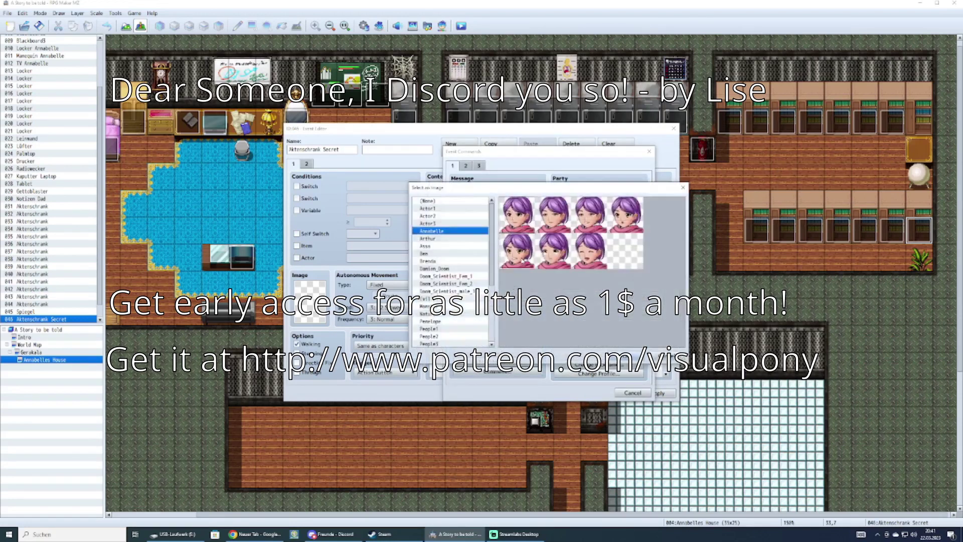
double_click(520, 256)
click(522, 258)
- Enter "Something seems more than just a little off..." with Annabelle as the speaker name and save the message
text(Something seems more than just a lott)
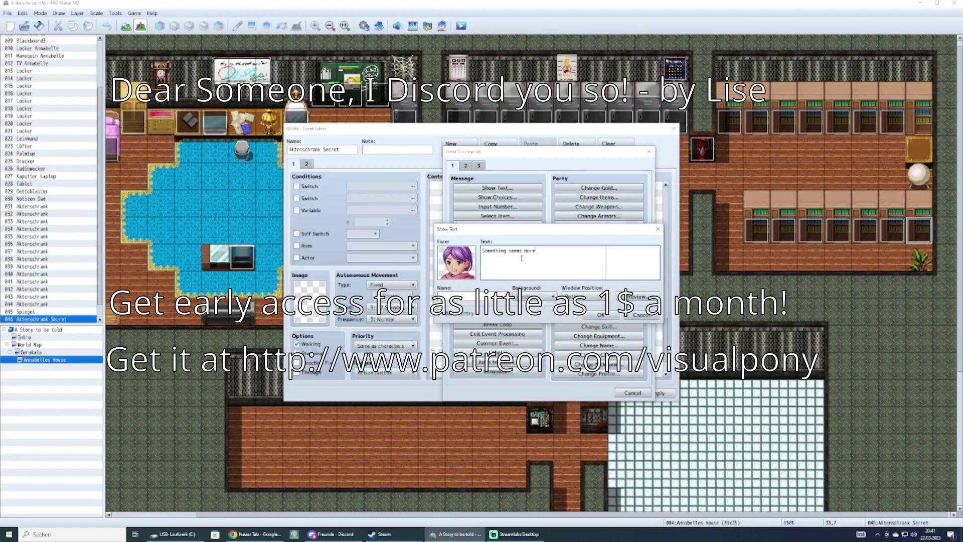
key(BackSpace)
key(BackSpace)
key(BackSpace)
text(ittle off...)
key(Tab)
click(601, 316)
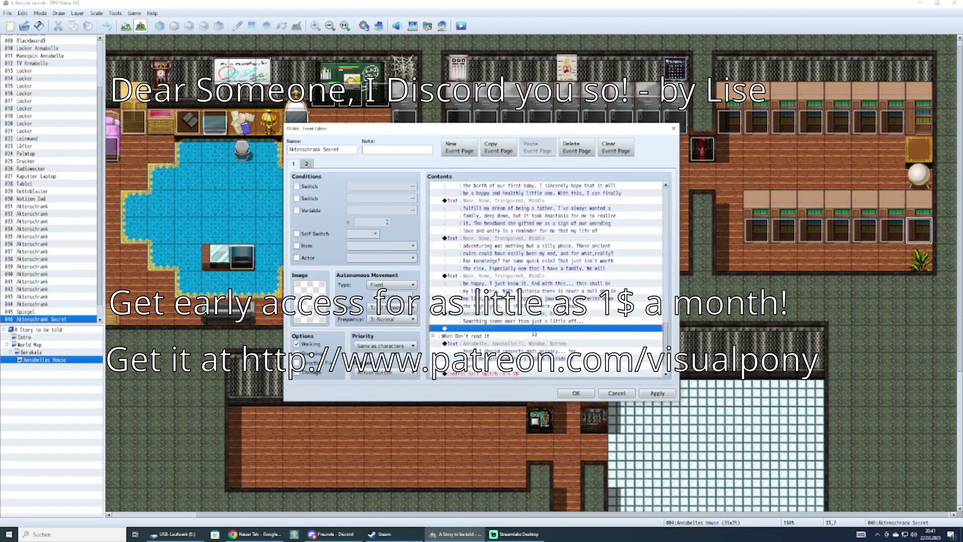
- Add a Control Switches command after the message for switch 0001, naming the switch "Dads diary read"
double_click(567, 329)
click(502, 251)
click(568, 258)
click(552, 194)
click(582, 350)
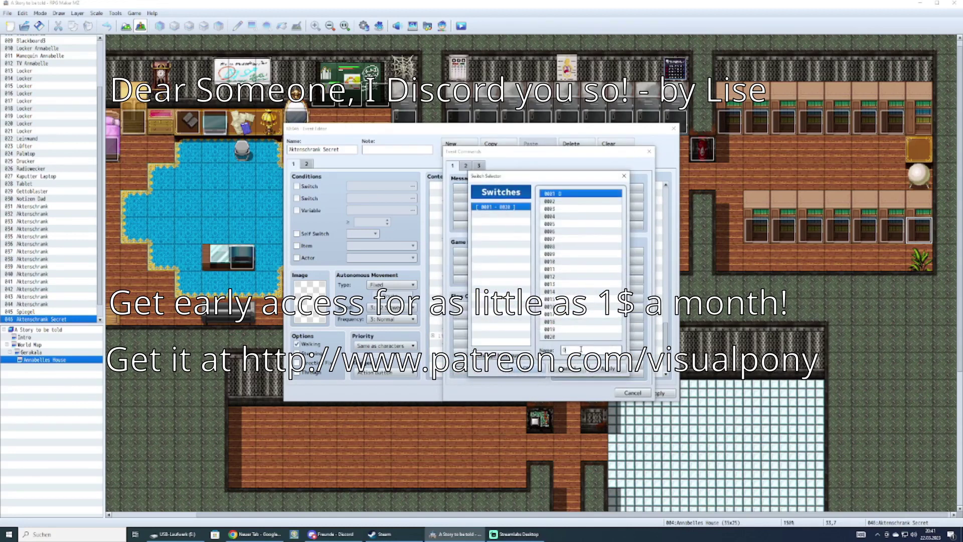
text(Dads diary read)
key(Return)
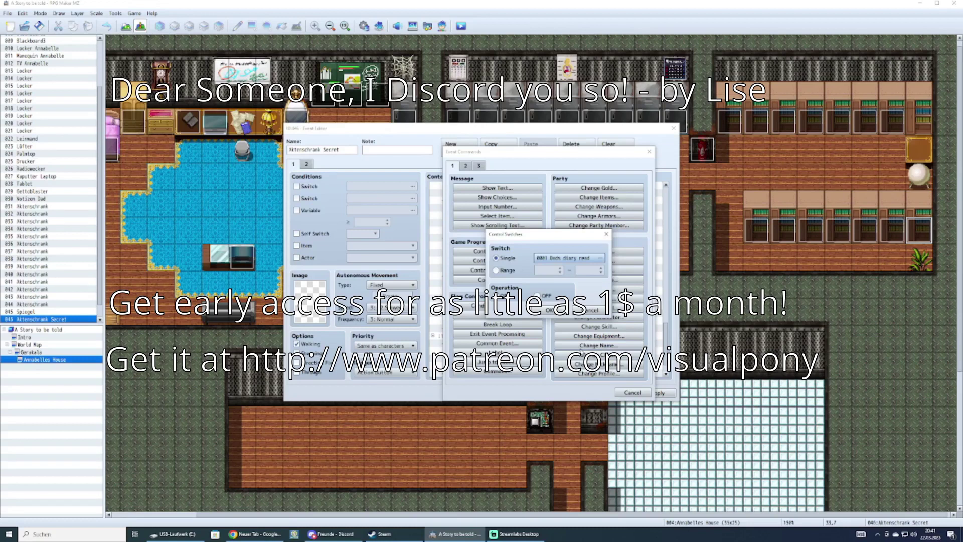
click(552, 311)
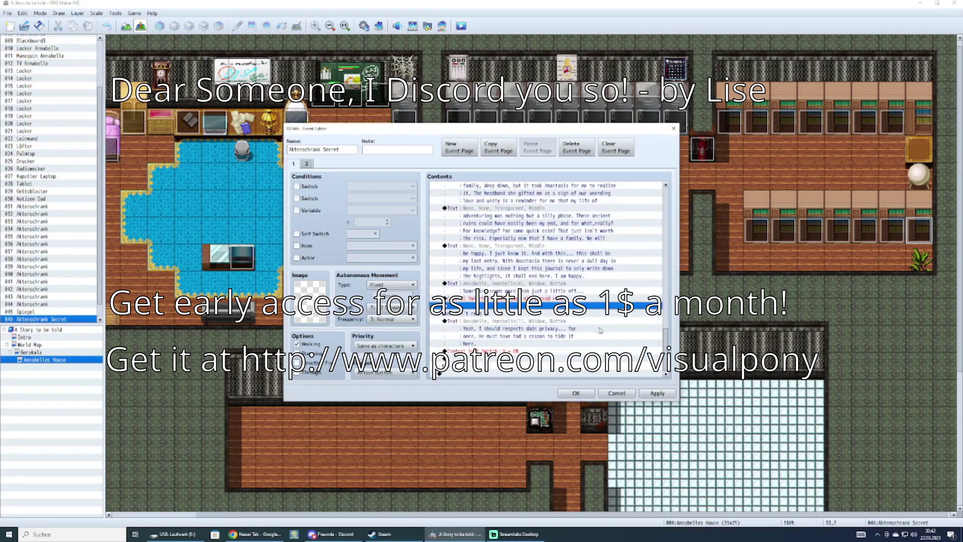
- Add a third event page conditioned on switch 0001 Dads diary read
click(459, 147)
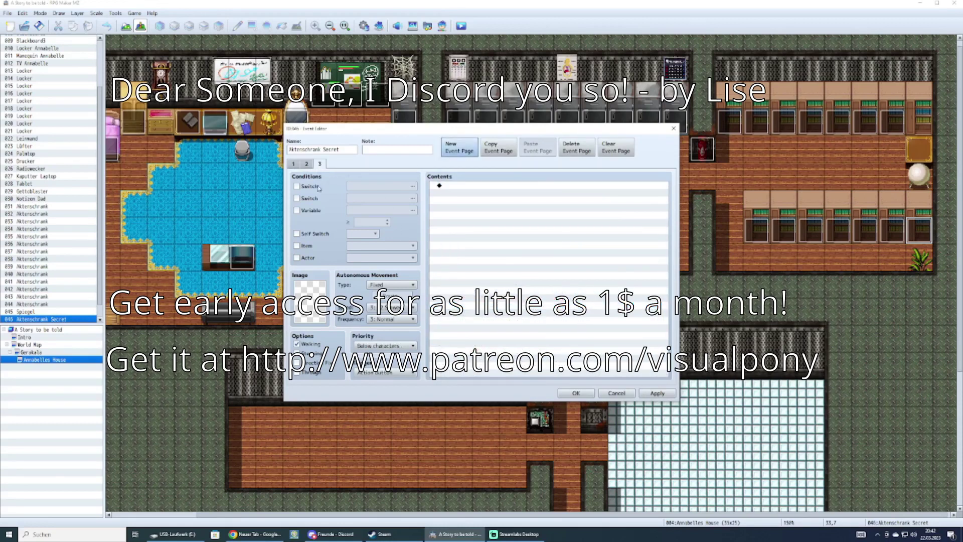
click(312, 186)
- Give the third page an Annabelle message with her first second-row face, saying "I don't really want to read this again...", and save the event
double_click(451, 187)
click(497, 187)
double_click(464, 246)
click(446, 232)
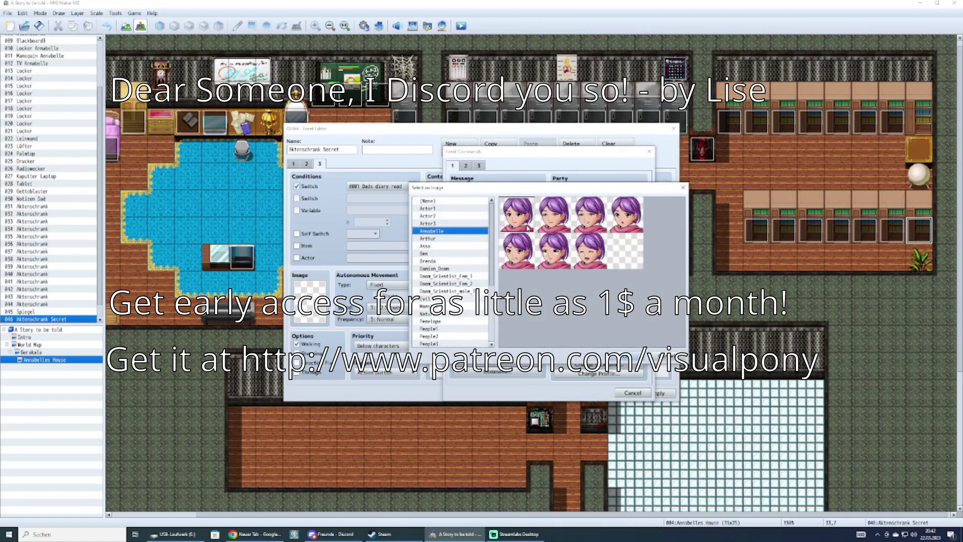
double_click(529, 230)
text(I don't )
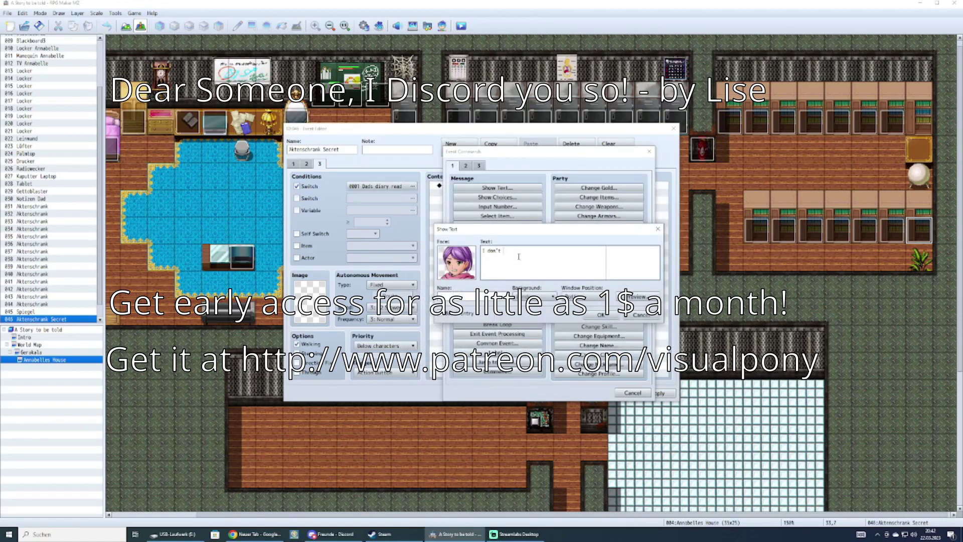
text(really want to read this again...)
key(Tab)
key(Return)
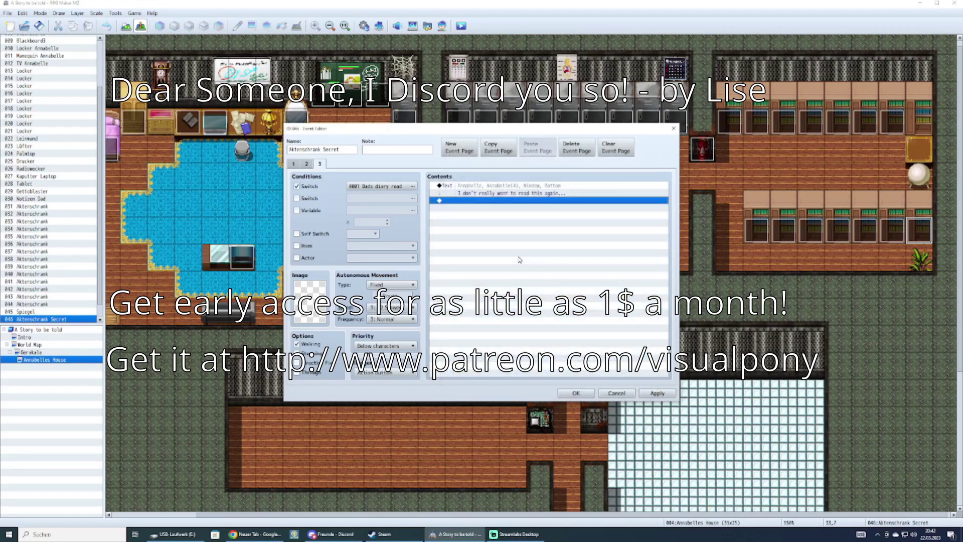
click(576, 393)
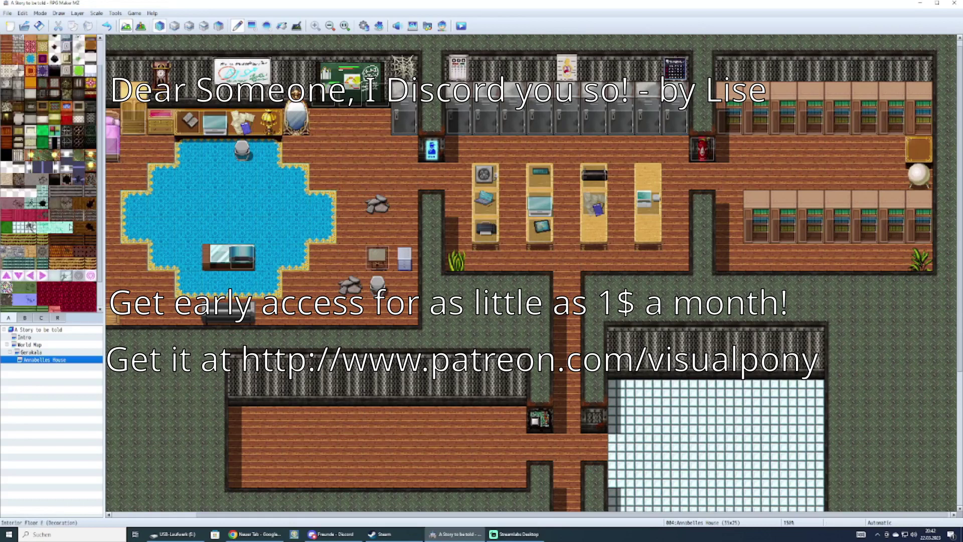
- Look through tilesets A, B and C for objects suited to furnishing Annabelle's house
scroll(57, 244, down, 3)
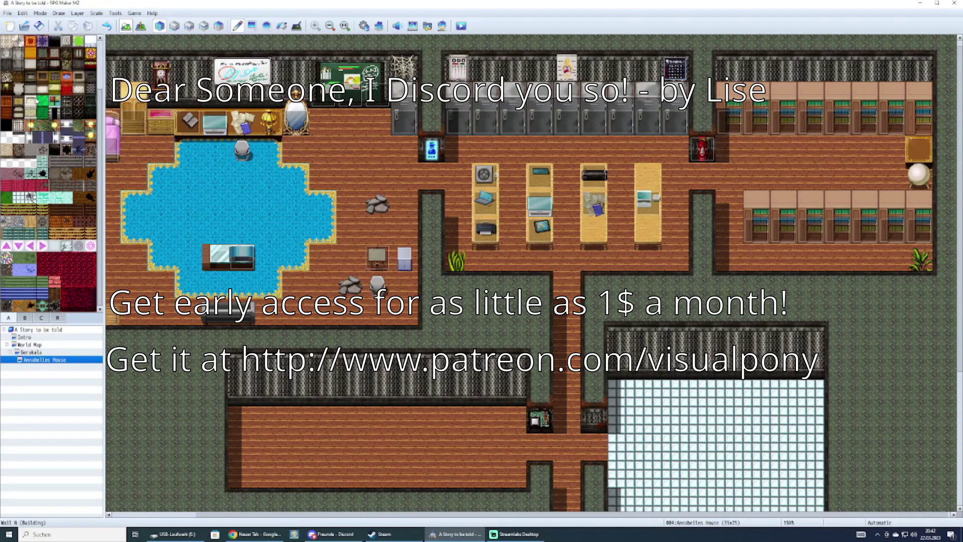
click(26, 318)
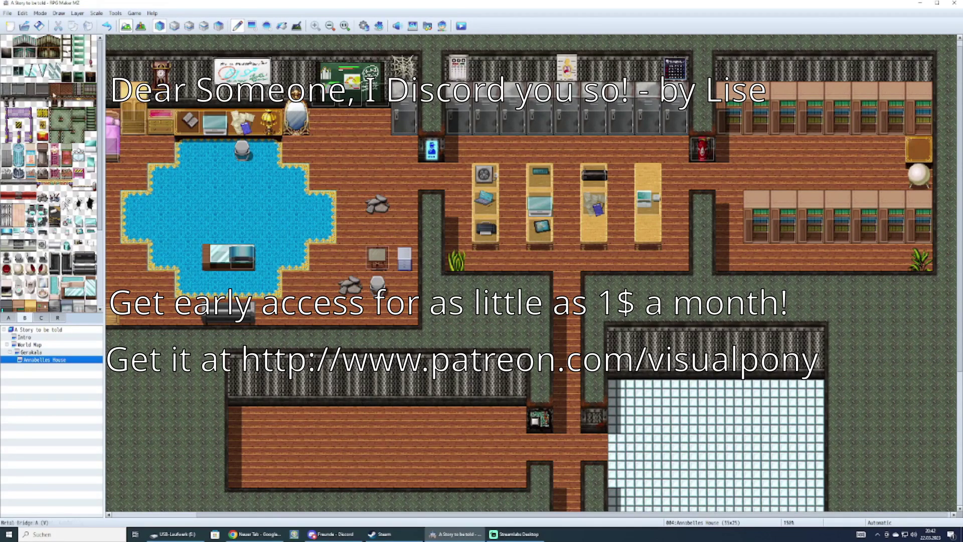
scroll(42, 117, down, 8)
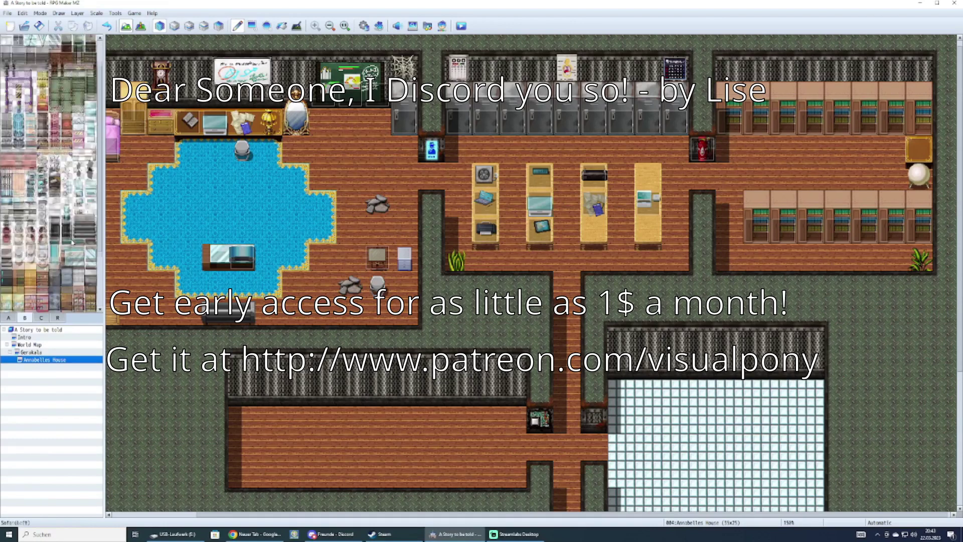
scroll(51, 173, up, 6)
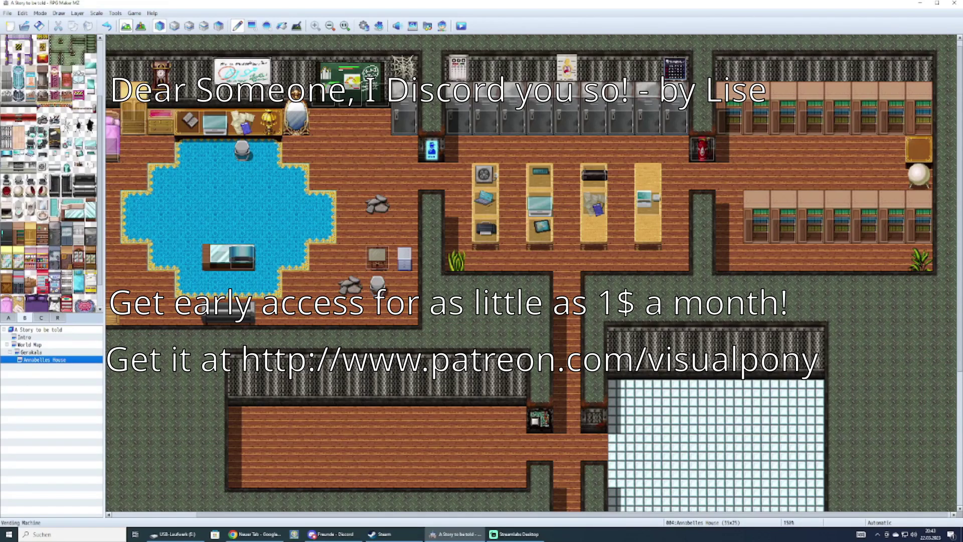
scroll(49, 279, up, 2)
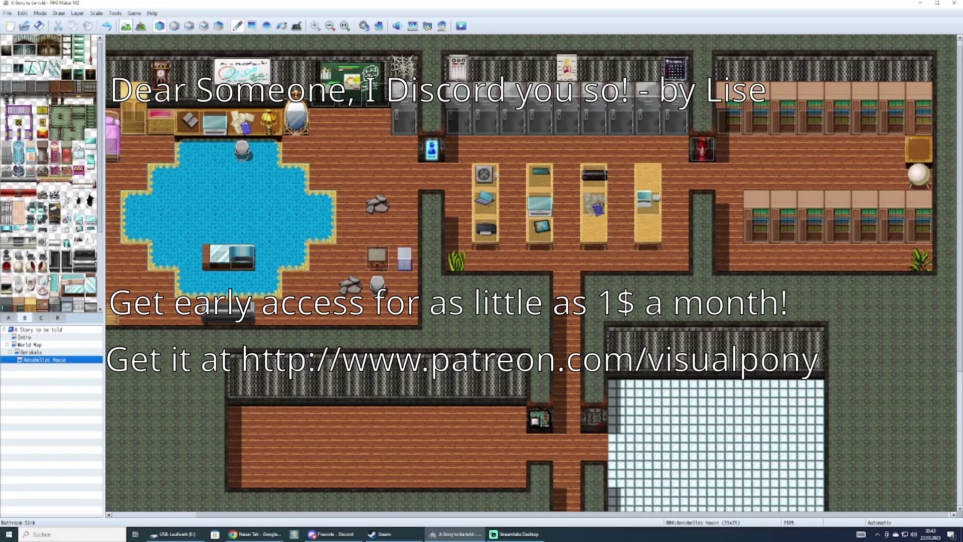
scroll(49, 271, up, 1)
click(41, 319)
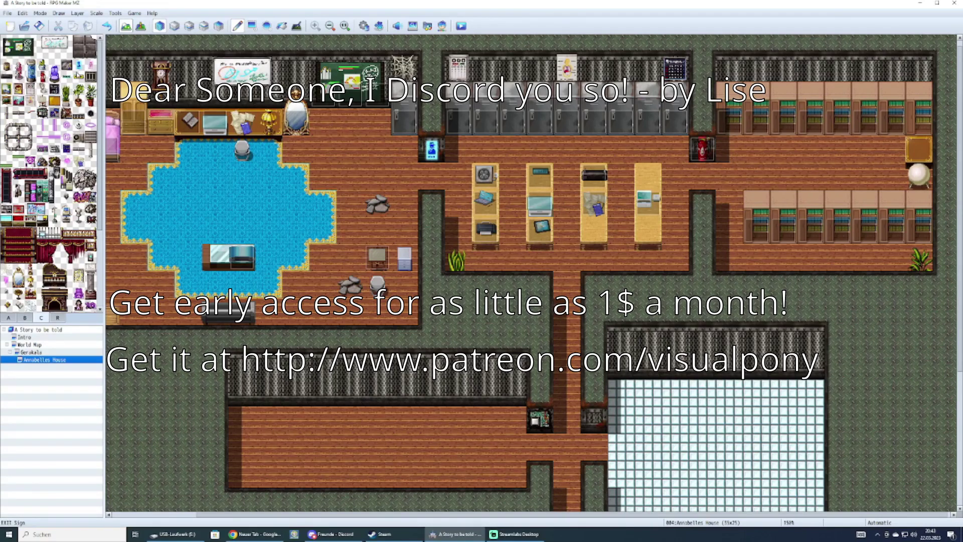
scroll(60, 211, down, 10)
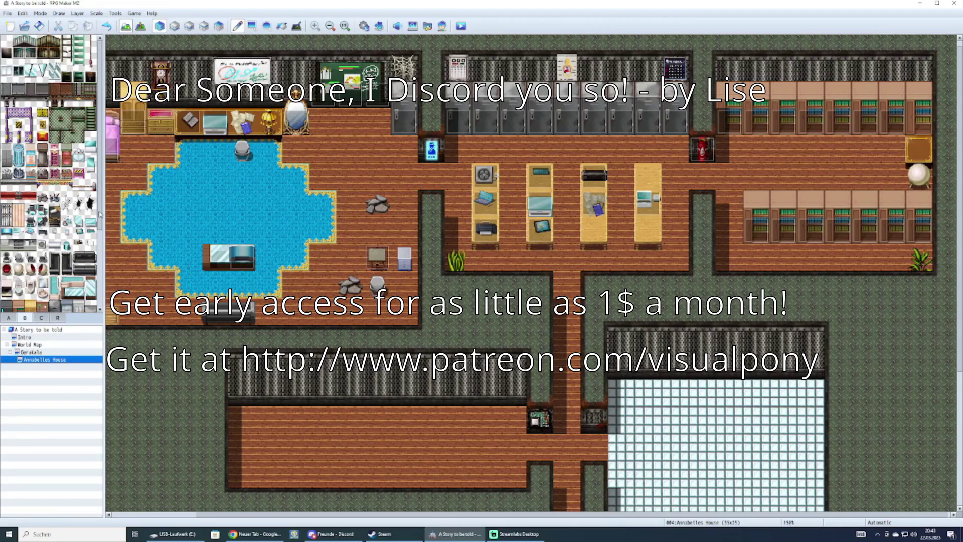
drag(161, 230, 256, 208)
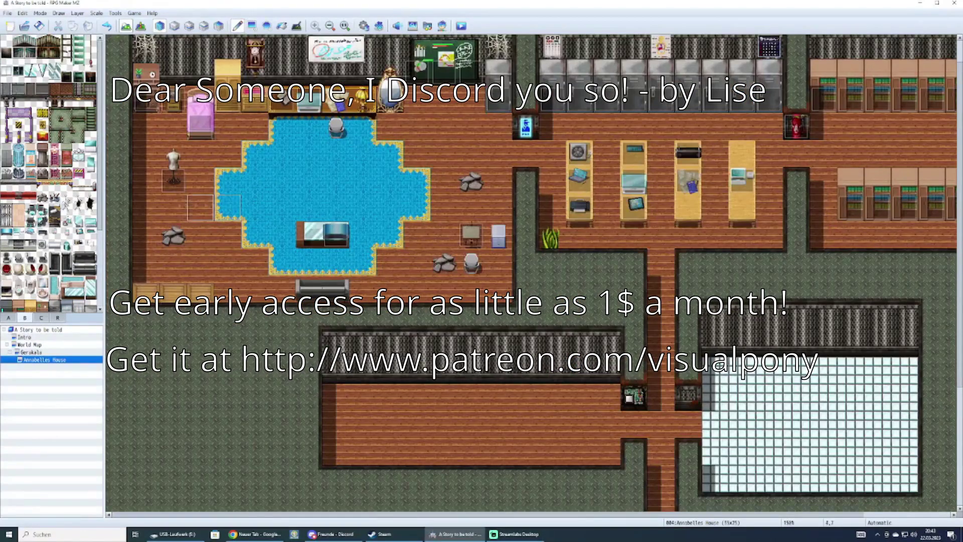
scroll(67, 232, down, 3)
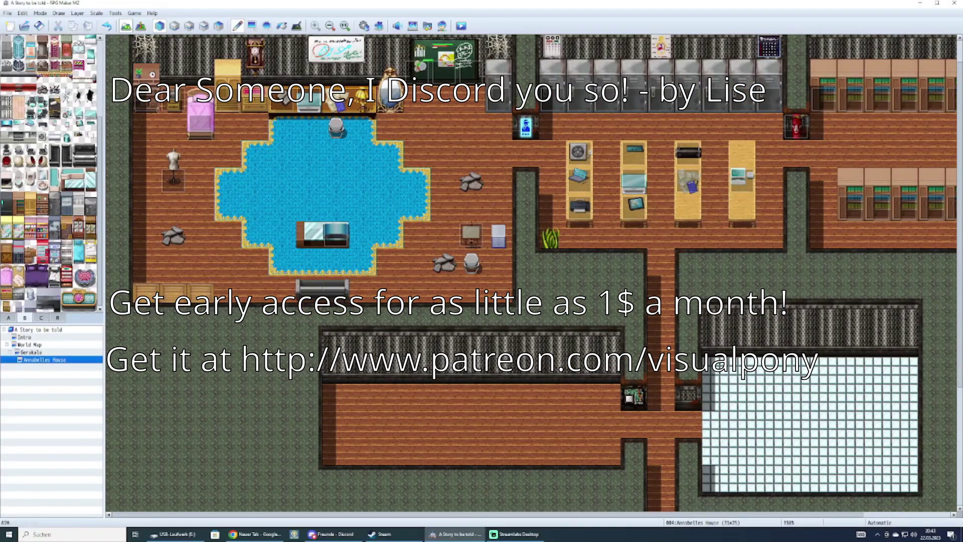
scroll(41, 296, up, 3)
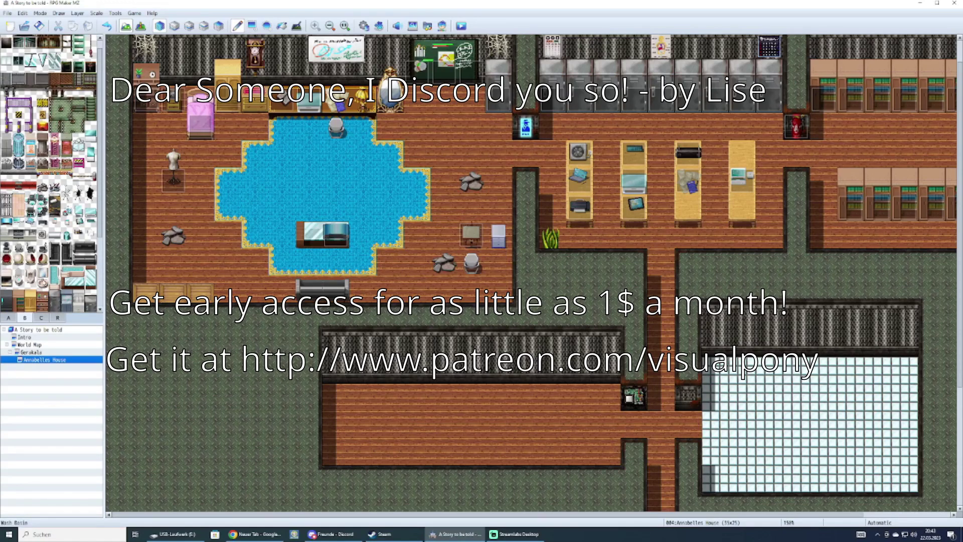
scroll(45, 286, up, 1)
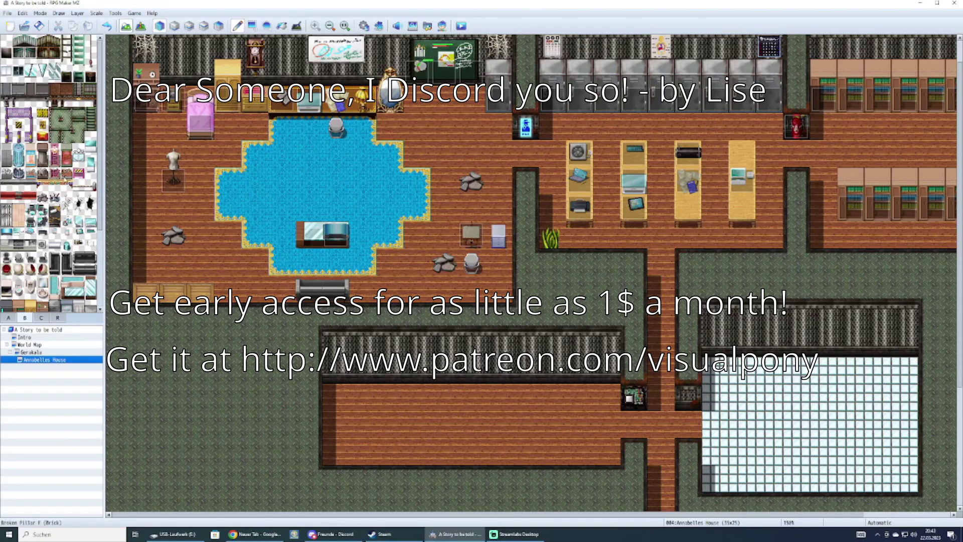
click(41, 318)
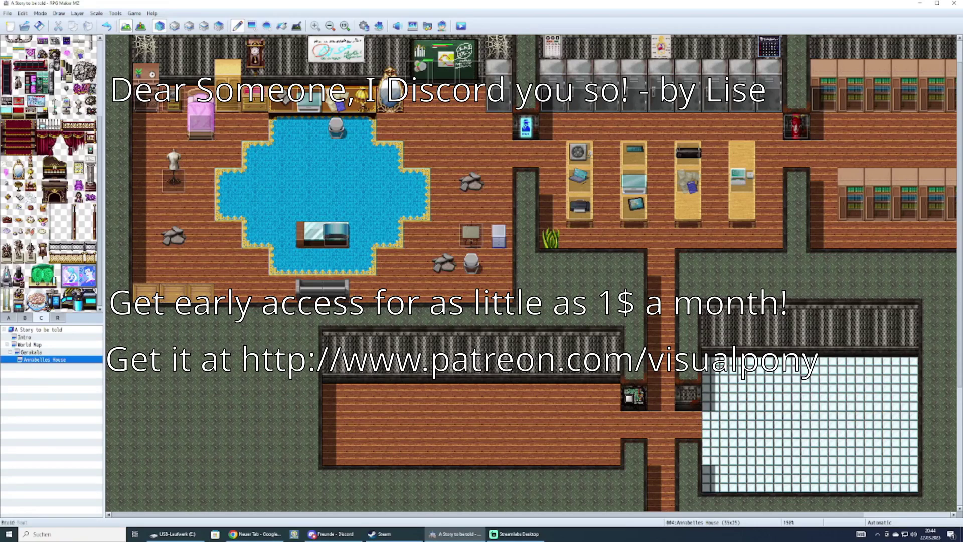
scroll(47, 208, up, 5)
click(8, 67)
click(283, 184)
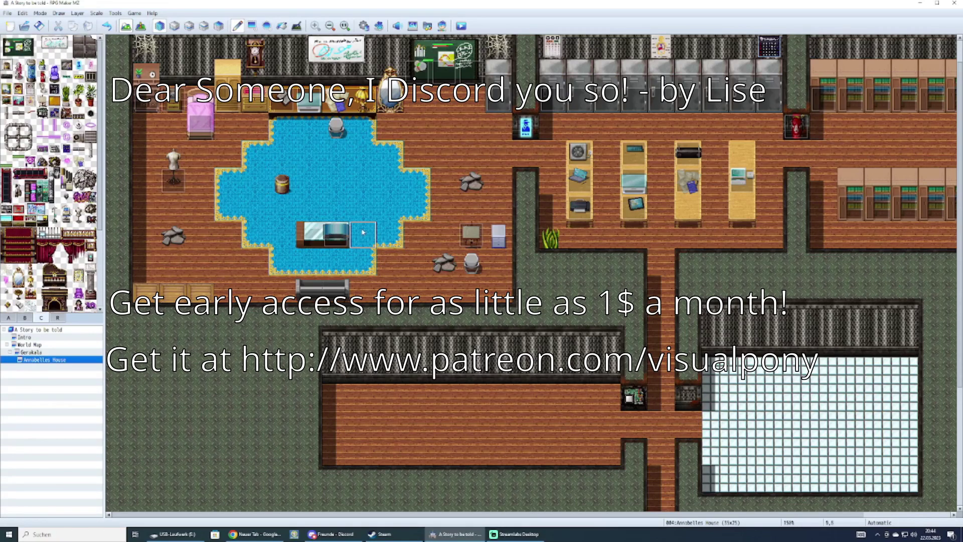
key(ctrl+z)
- Place the teal trash bin tile on layer 2 directly beside the desk in the bookshelf room
click(189, 25)
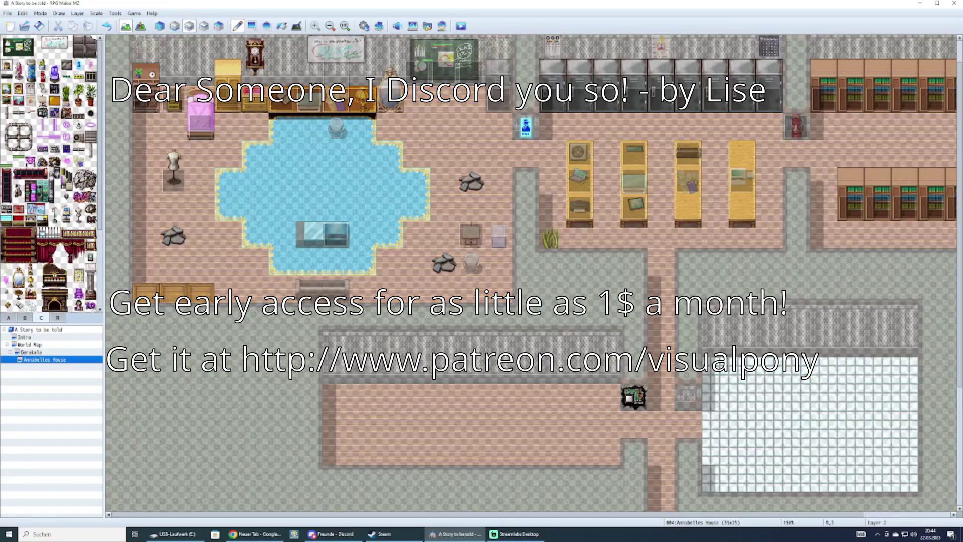
drag(298, 181, 185, 148)
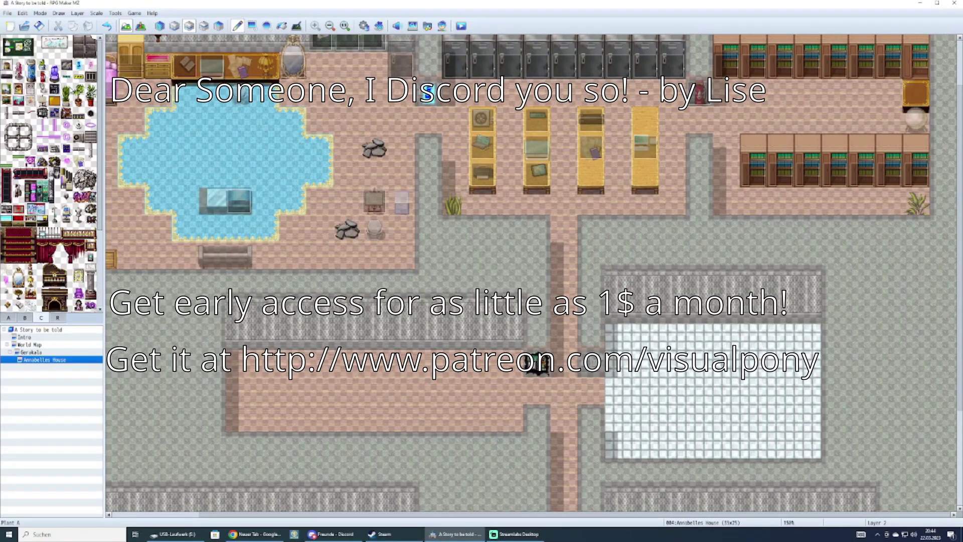
scroll(54, 170, down, 6)
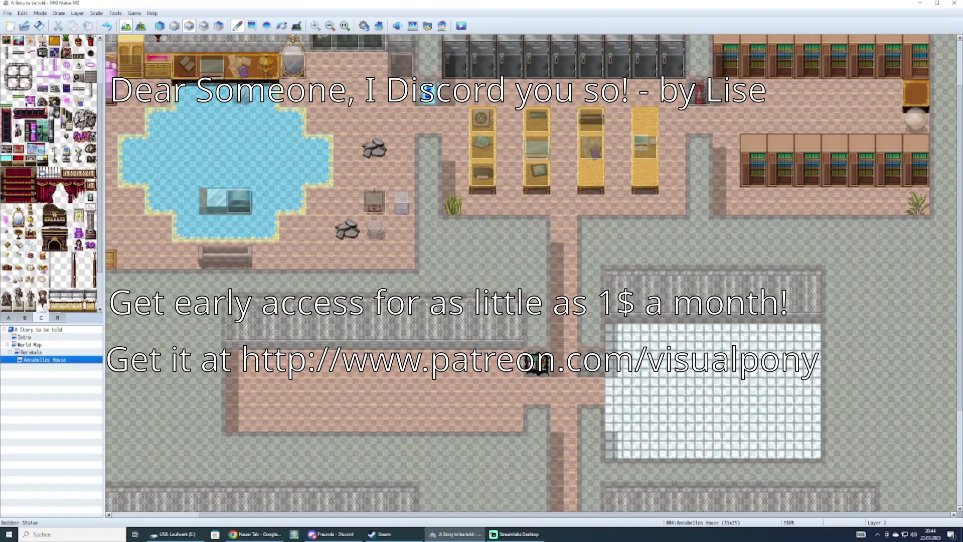
click(67, 208)
click(266, 176)
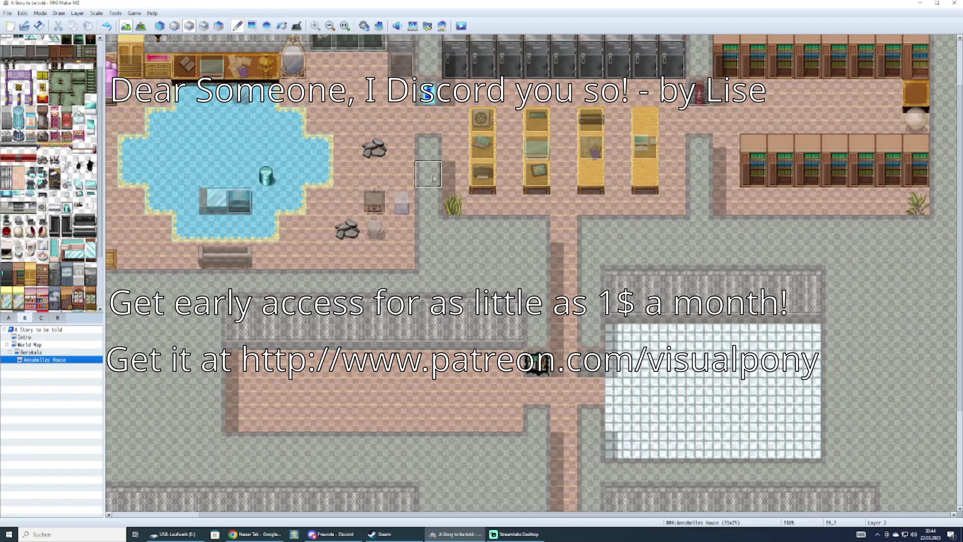
key(ctrl+z)
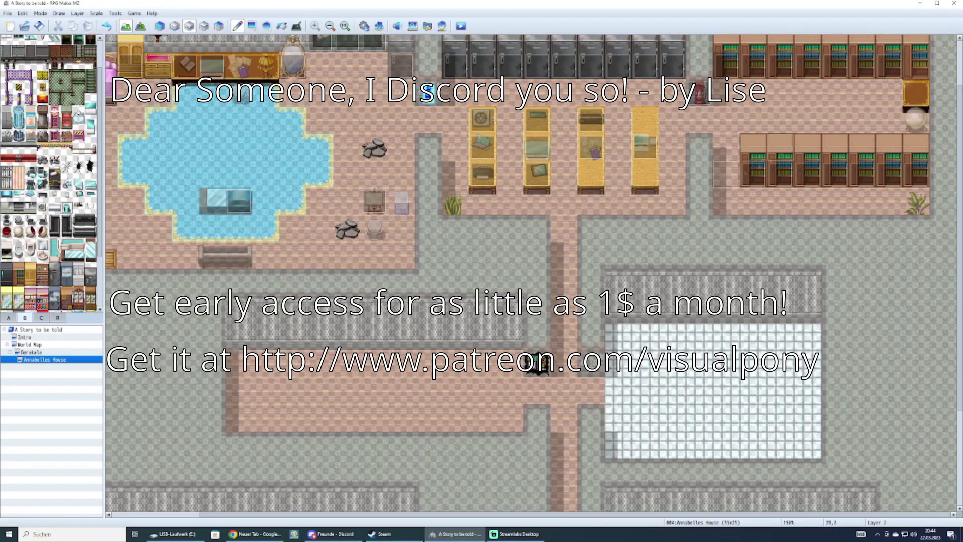
click(889, 94)
- Create an event on the trash bin with a Show Text command using Annabelle's first second-row face and the speaker name Annabelle
click(142, 28)
double_click(889, 93)
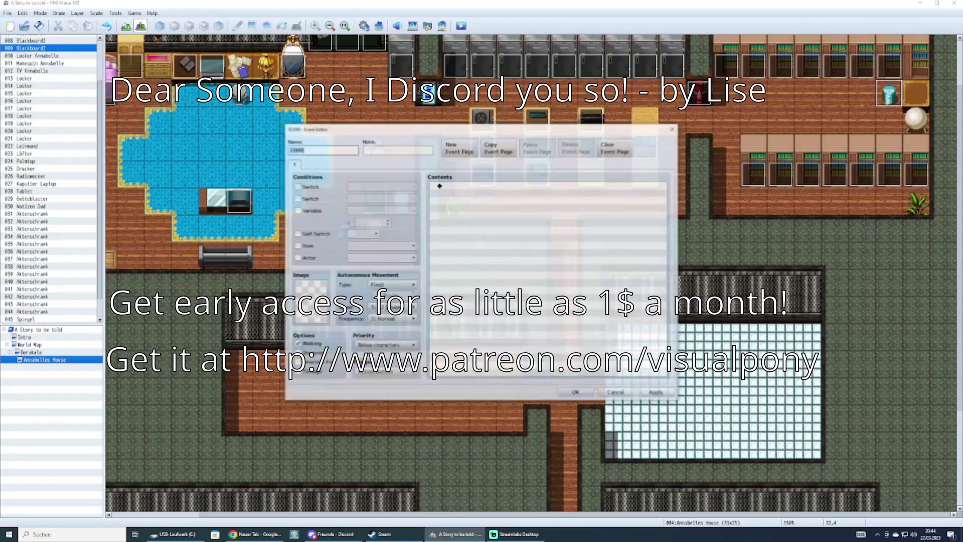
double_click(487, 189)
click(485, 190)
double_click(457, 261)
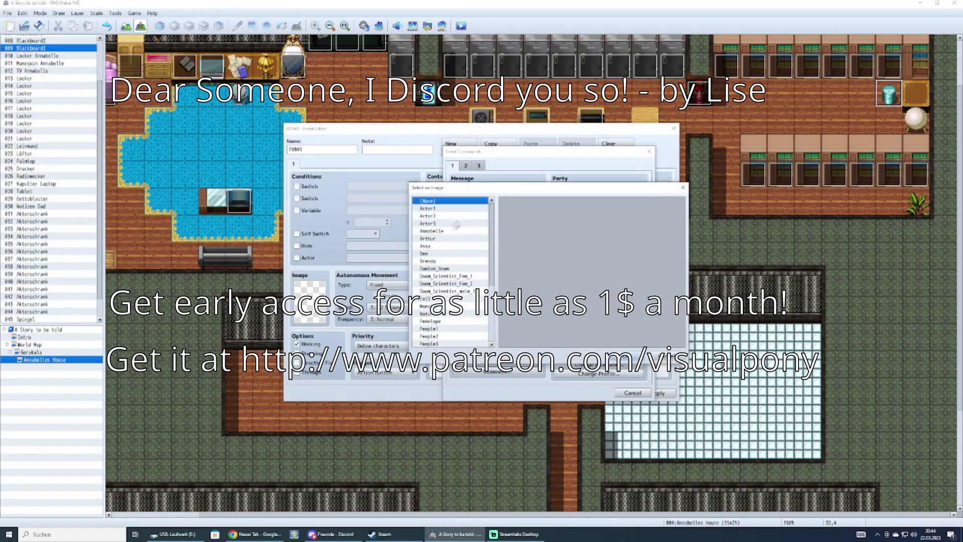
click(455, 228)
double_click(516, 256)
click(454, 296)
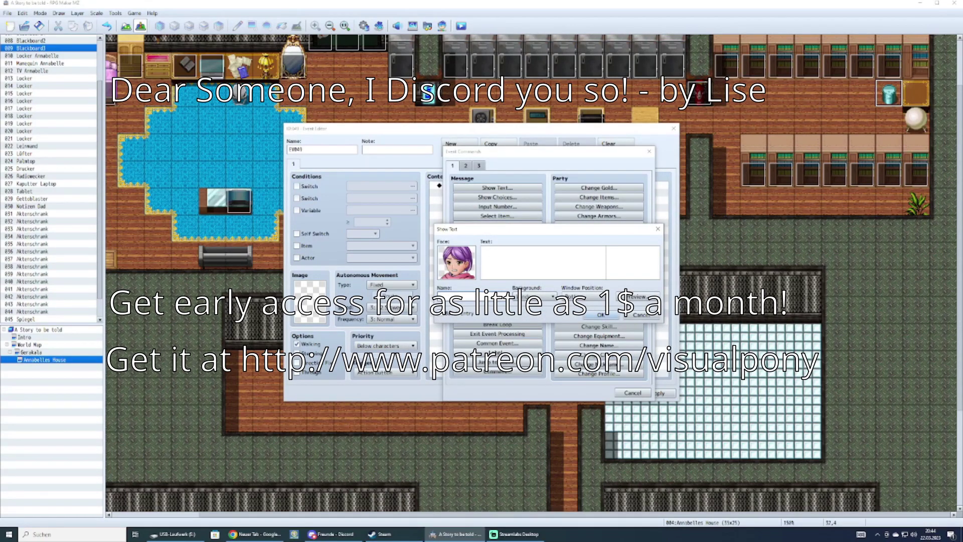
text(Annabelle)
key(Return)
- Set the bin message's text to "I may be homeless, but I'm not gonna rifle through my dads trash, am I?" on two lines
right_click(505, 185)
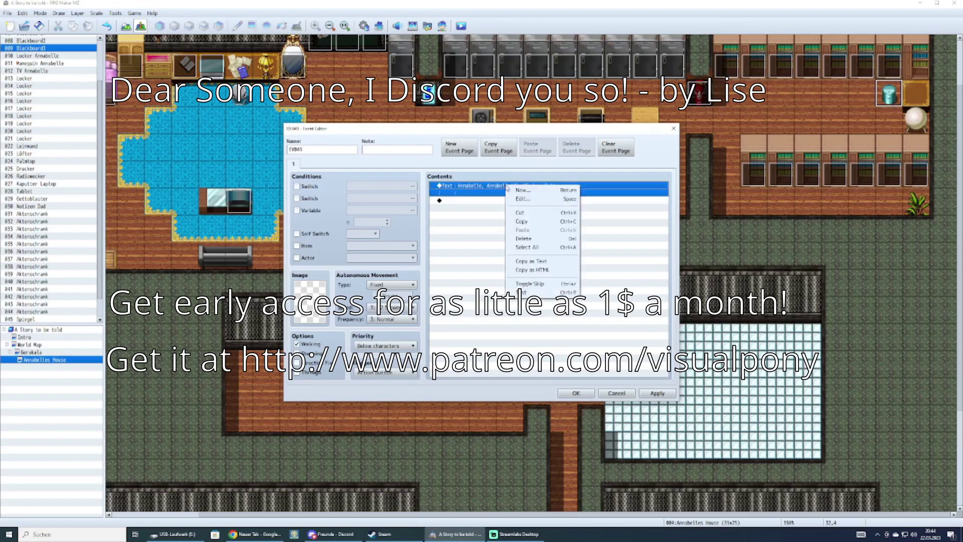
click(520, 199)
text(I may be homel)
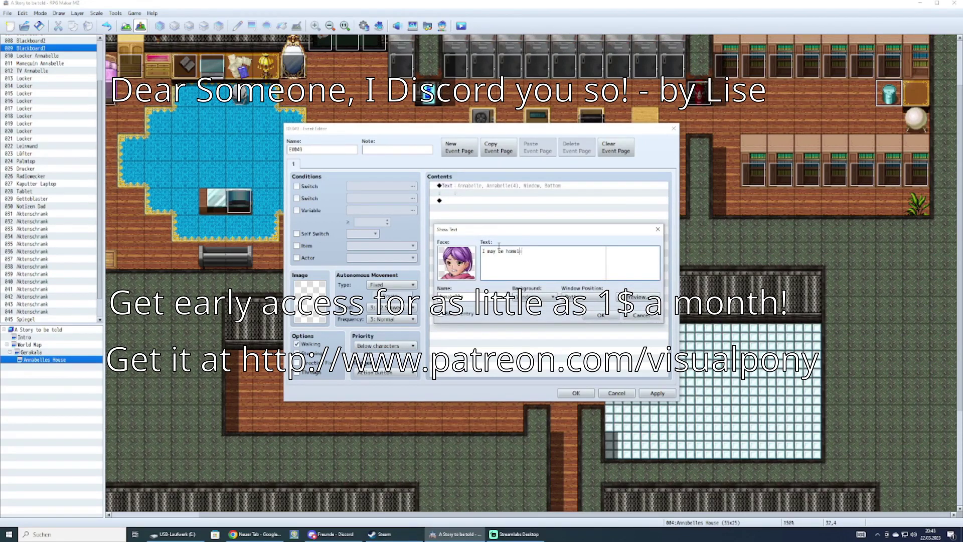
text(ess, but I'm not gonna rifle)
key(Return)
text(through my dads trash, an)
click(601, 315)
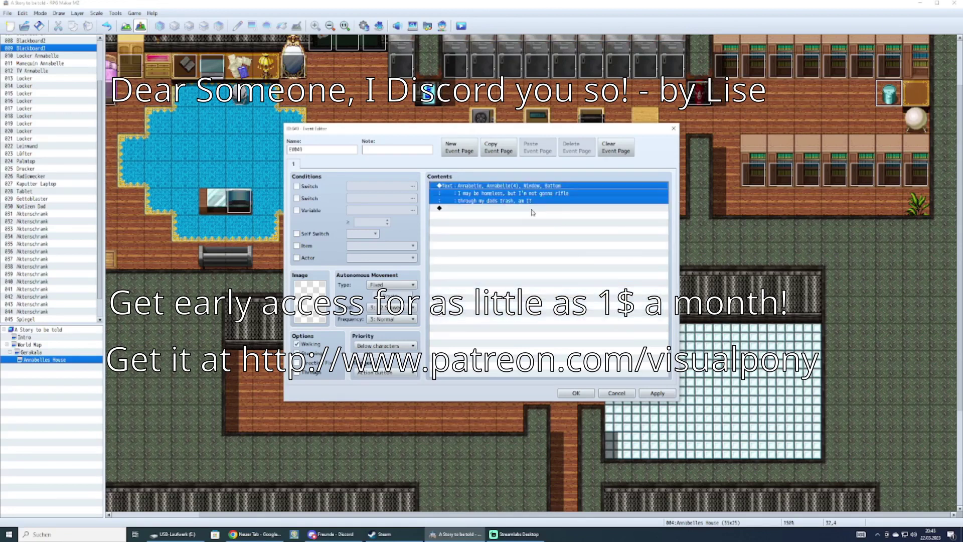
- Add a Show Choices command with the options Yes and No after the trash message
double_click(531, 208)
click(498, 197)
click(558, 322)
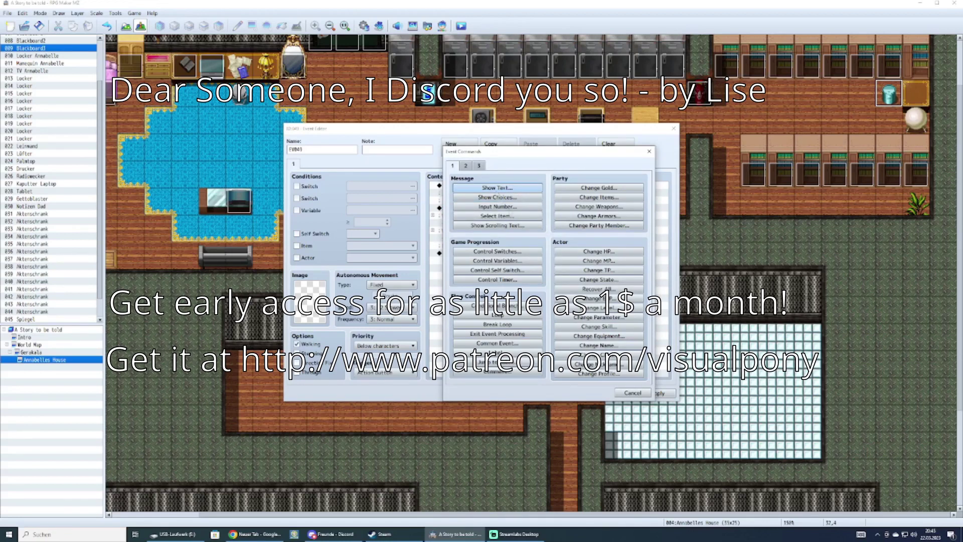
- Give the No branch an Annabelle message with her face, saying "YAY! My dignity is intact!"
click(496, 188)
double_click(470, 273)
double_click(516, 264)
text(YAY!)
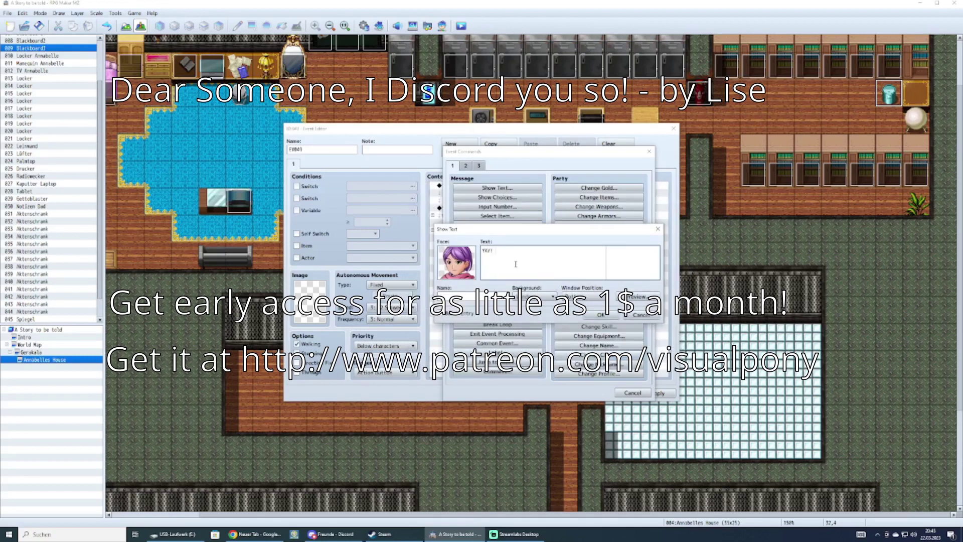
text( My dignity is intact!)
key(Tab)
text(Annab)
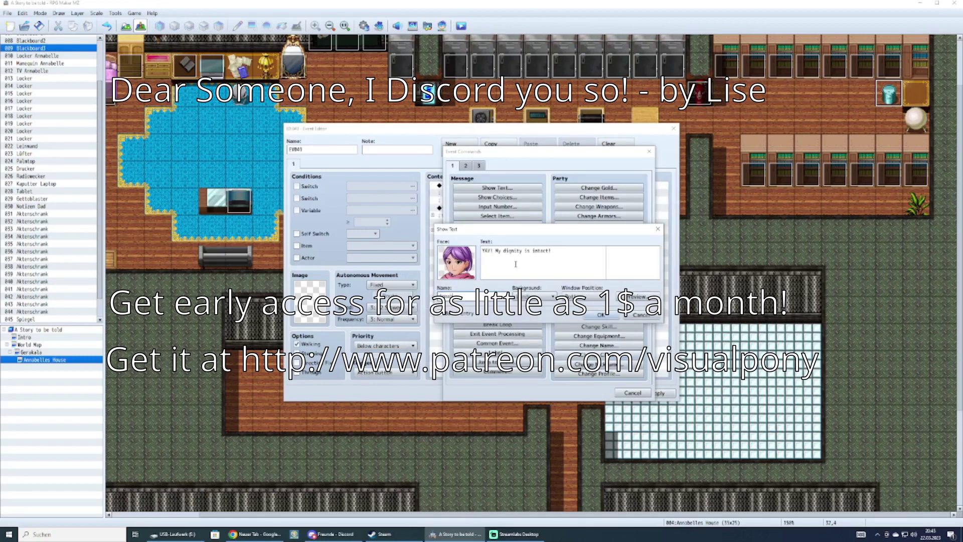
click(601, 315)
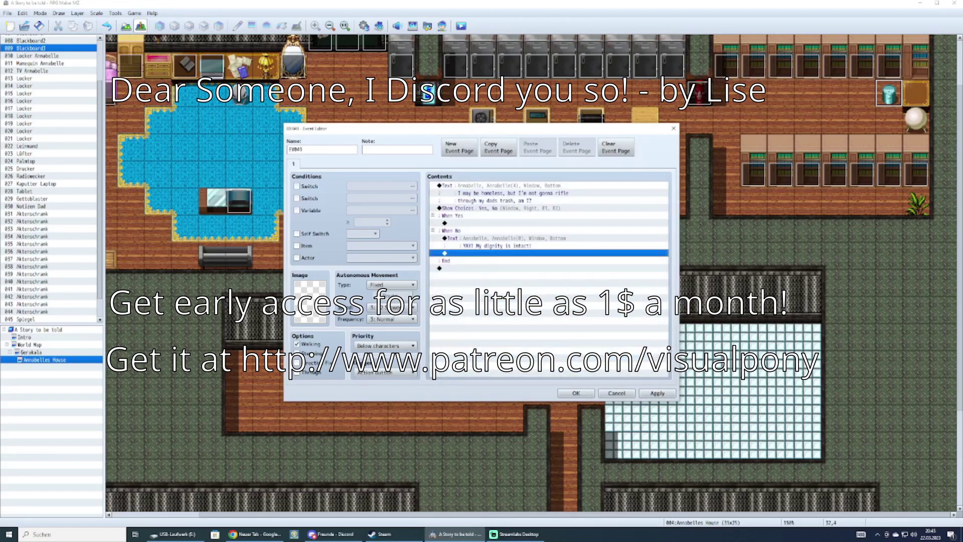
- Add a Control Self Switch command turning A on after the message in the No branch
double_click(497, 254)
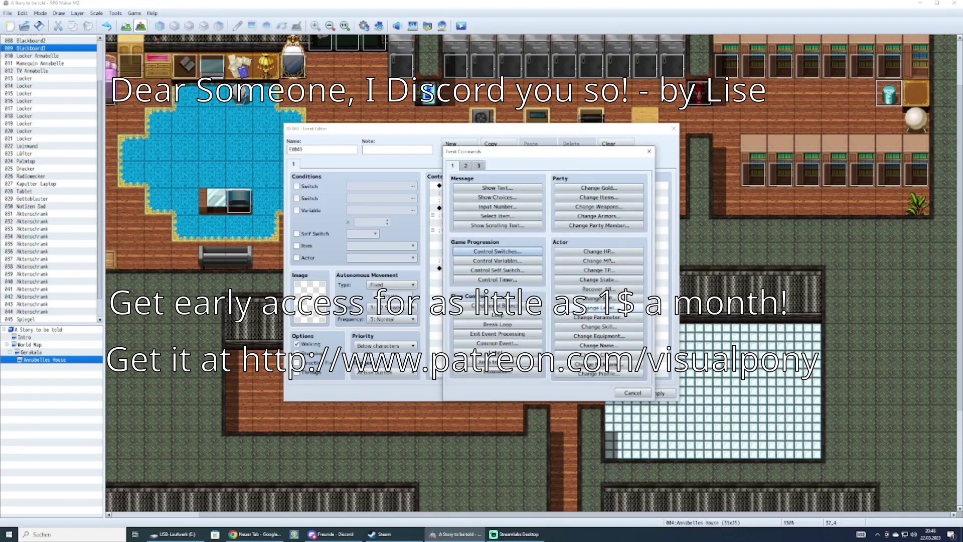
click(507, 270)
click(543, 309)
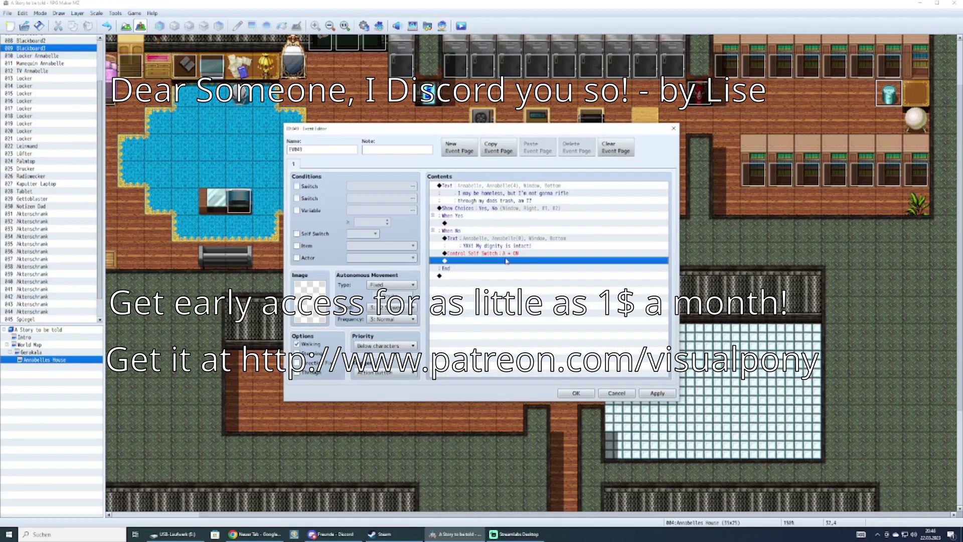
- Give the Yes branch a message with Annabelle's face, saying "Well, I guess here goes nothing..."
double_click(446, 223)
click(494, 186)
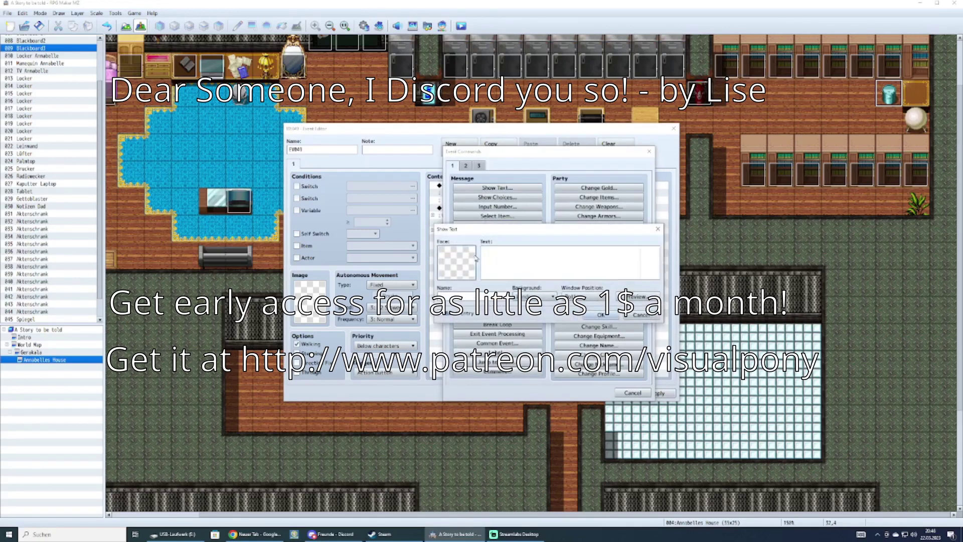
double_click(455, 256)
click(446, 233)
double_click(541, 257)
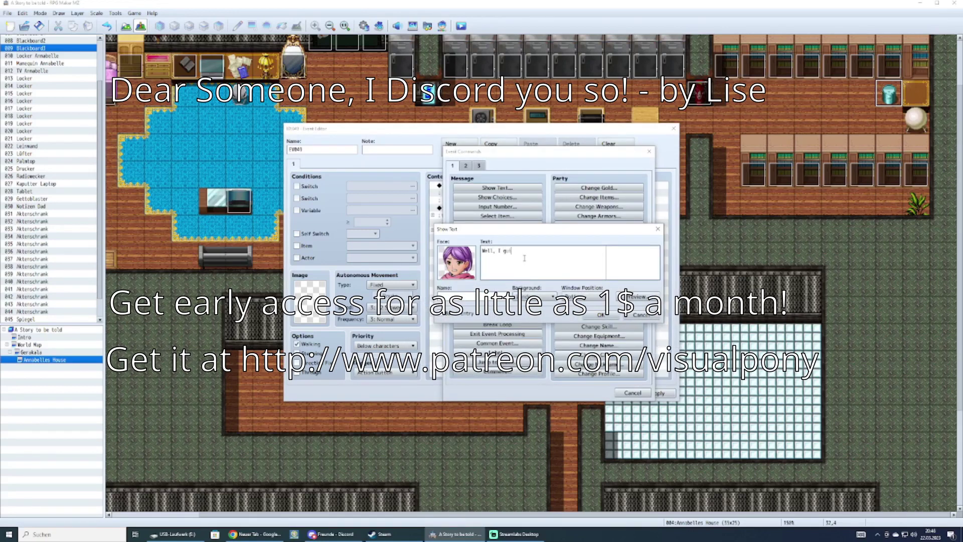
text(Well, I guess here goes nothing...)
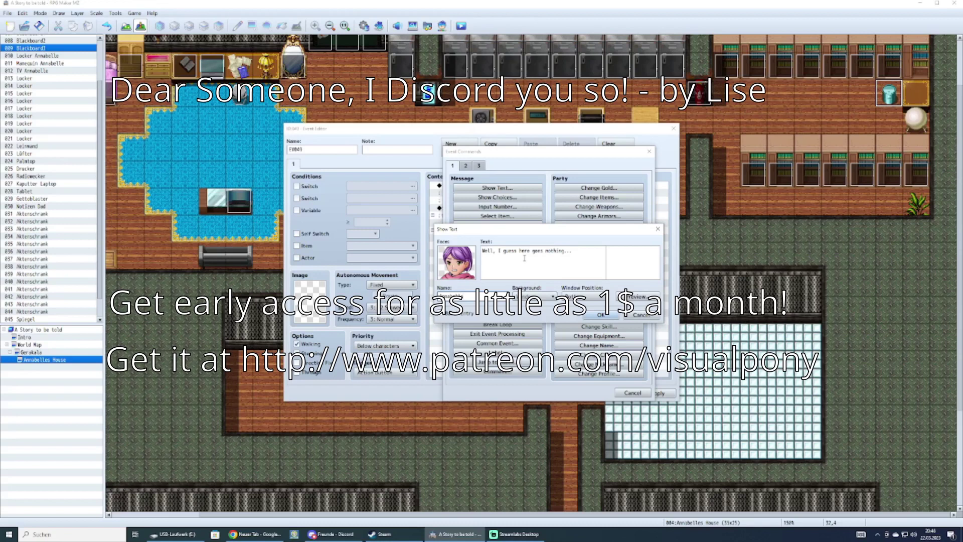
click(593, 317)
- Start a Play SE command after the message in the Yes branch and select one of the Blow sound effects
double_click(485, 238)
click(465, 166)
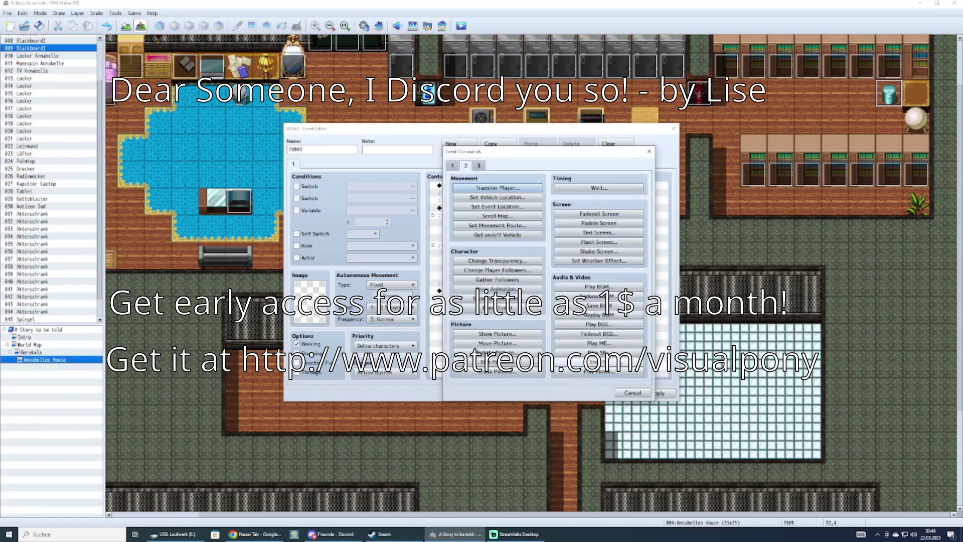
click(570, 354)
click(509, 285)
scroll(509, 285, down, 4)
click(504, 306)
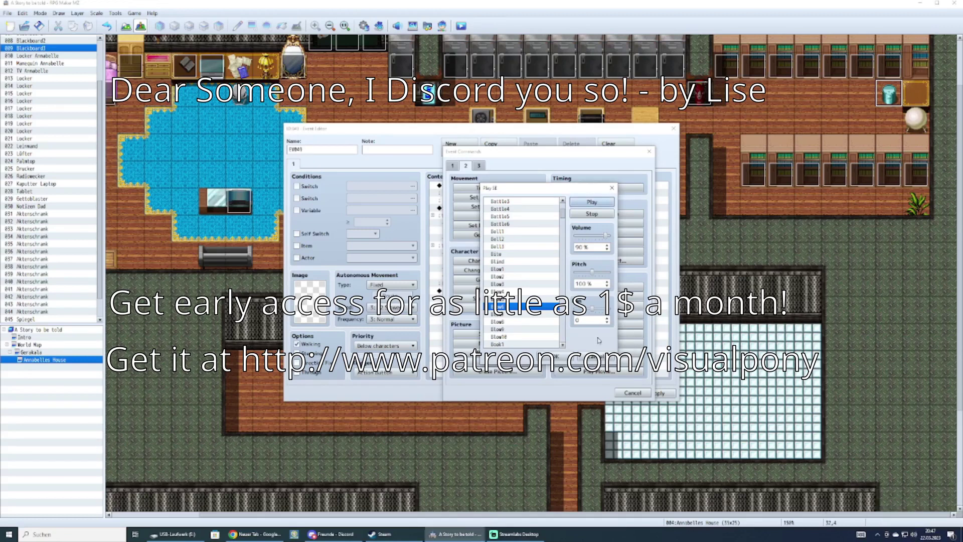
click(914, 534)
click(589, 342)
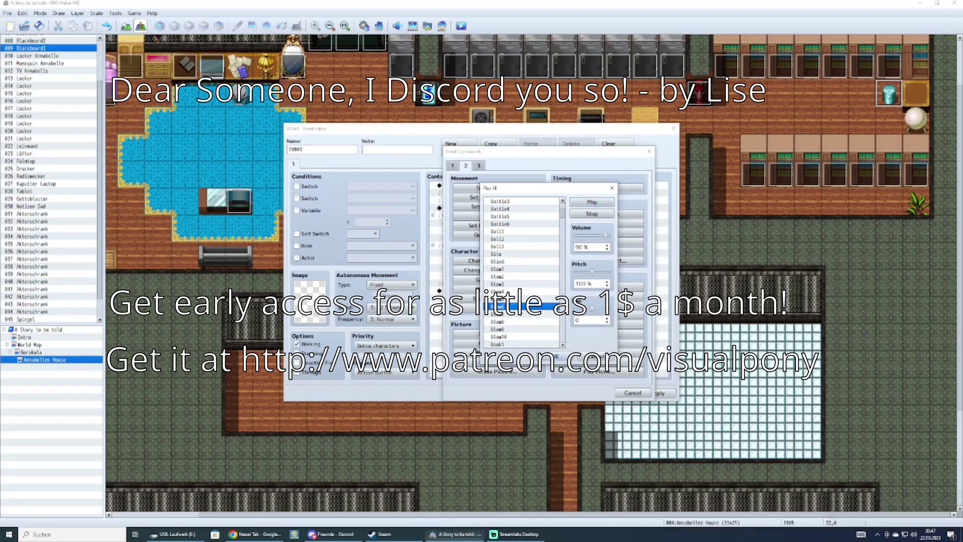
- Audition the remaining Blow sounds and the Book, Bow, Breath, Buzzer and Cat-to-Chest range of sound effects
click(522, 315)
click(523, 330)
click(522, 337)
scroll(523, 335, down, 1)
click(523, 314)
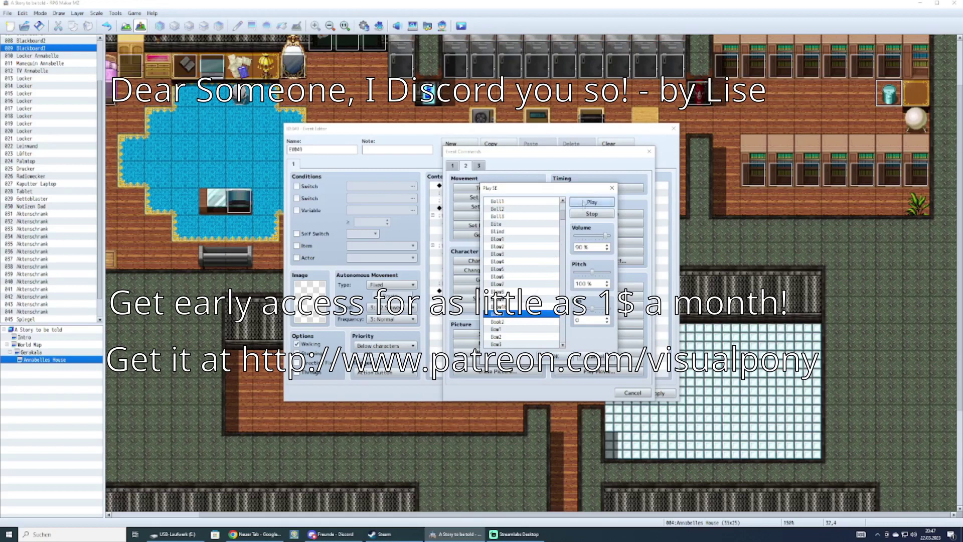
click(522, 322)
scroll(532, 306, down, 1)
click(532, 300)
click(532, 314)
click(532, 307)
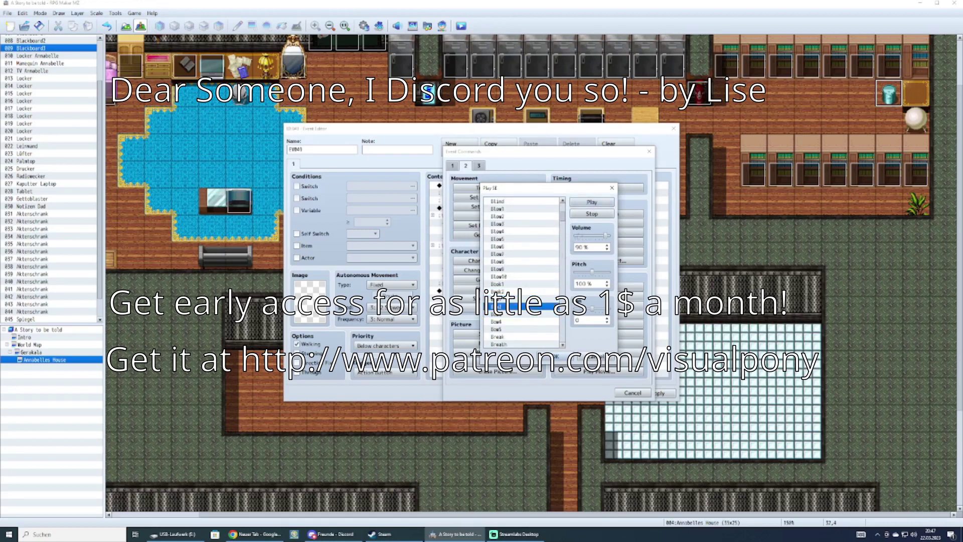
scroll(532, 311, down, 1)
click(532, 306)
click(532, 314)
scroll(531, 313, down, 1)
click(524, 291)
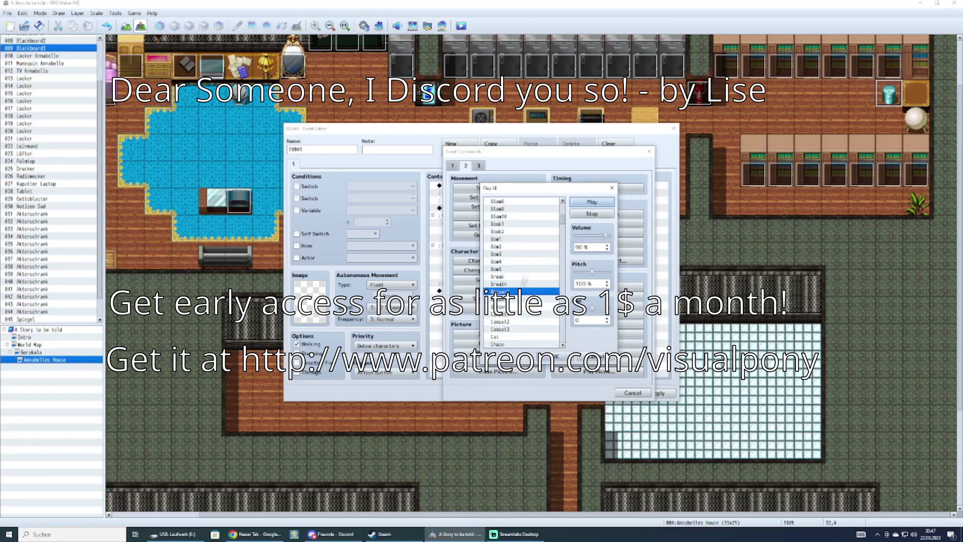
click(515, 300)
scroll(548, 286, down, 3)
click(548, 290)
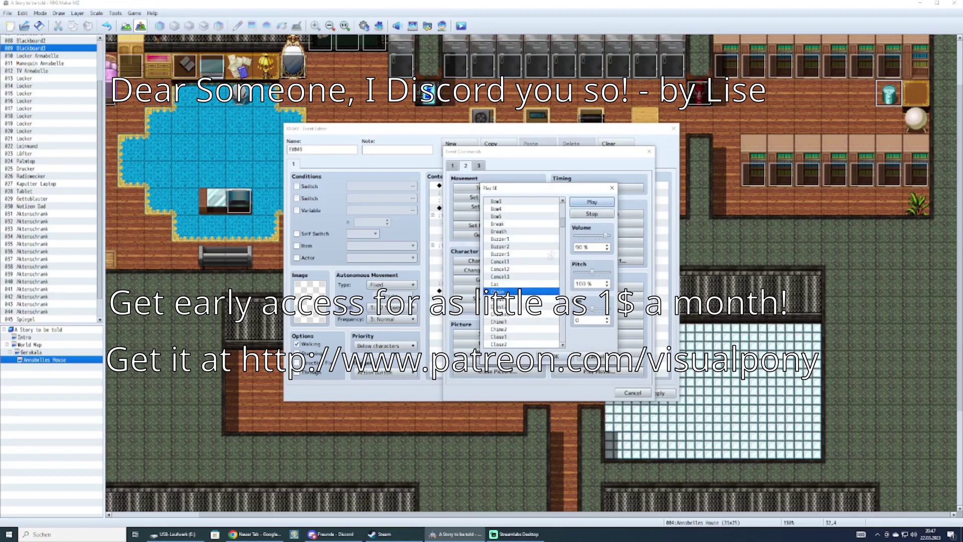
- Audition sound effects further on, including Collapse, Crash, Decision, Disappointment, Equip, Gate and Heal
scroll(517, 316, down, 4)
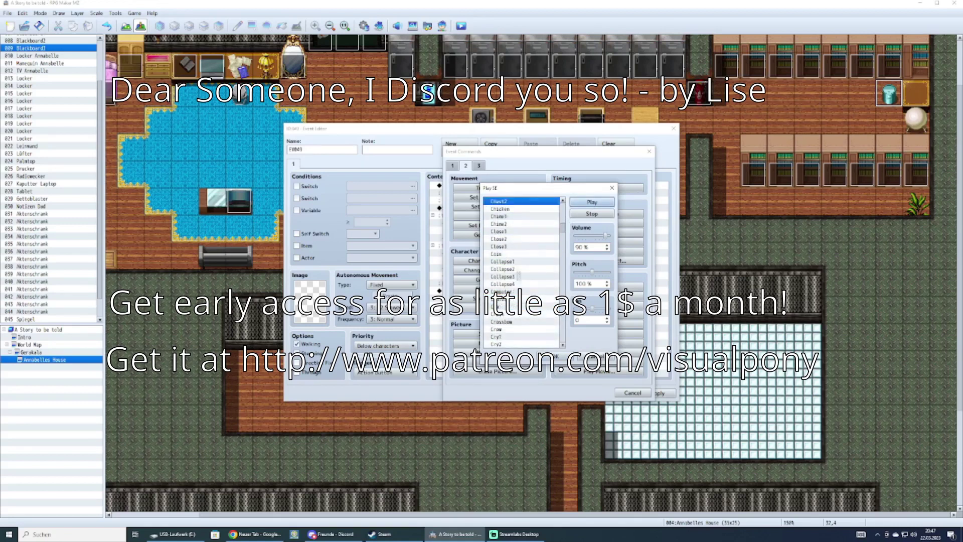
click(522, 262)
click(578, 203)
click(522, 254)
click(578, 203)
scroll(527, 261, down, 1)
click(524, 284)
scroll(526, 322, down, 8)
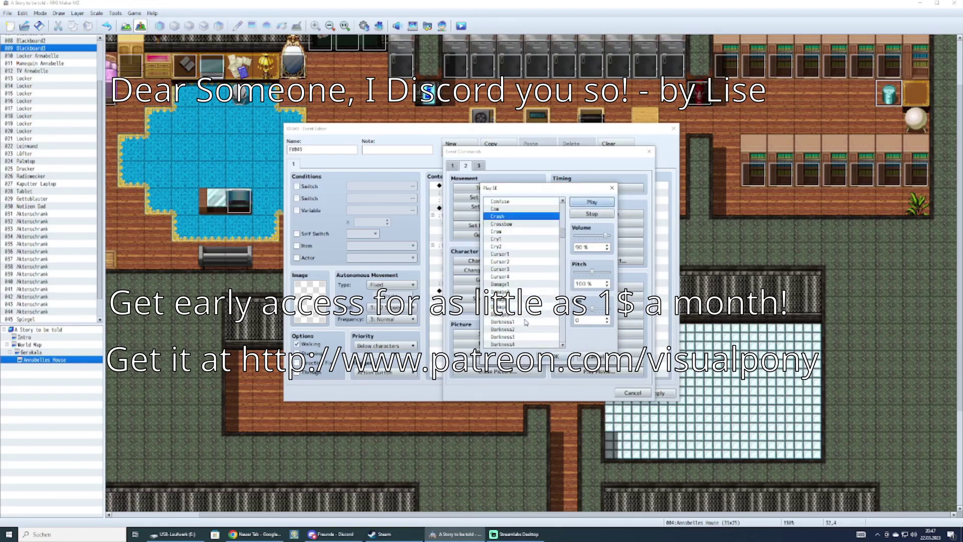
scroll(521, 271, up, 1)
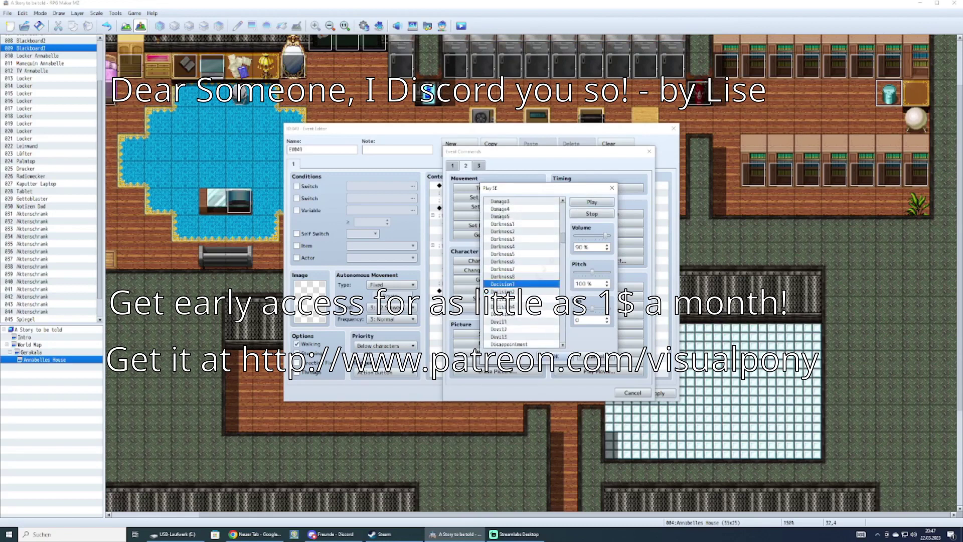
scroll(522, 294, down, 3)
click(522, 284)
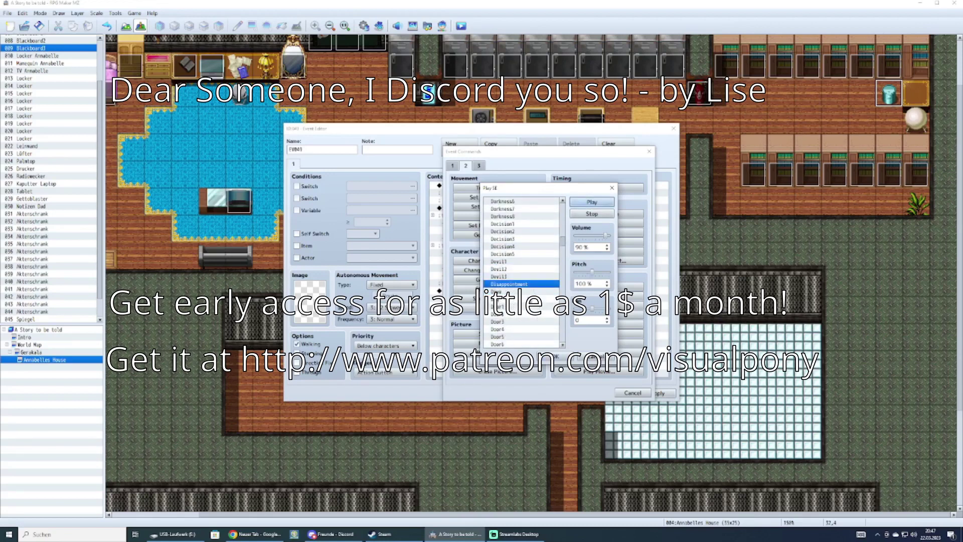
scroll(529, 252, down, 12)
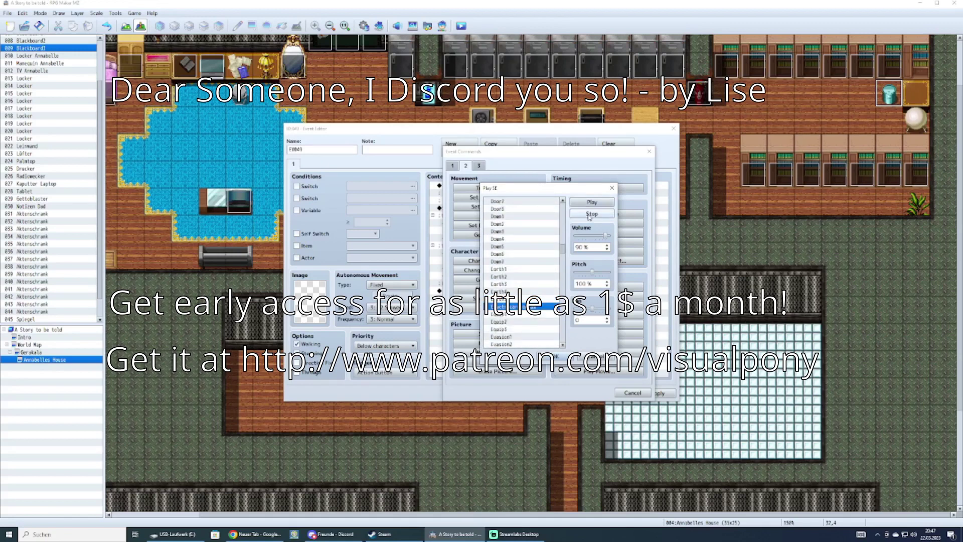
scroll(530, 251, down, 1)
click(529, 315)
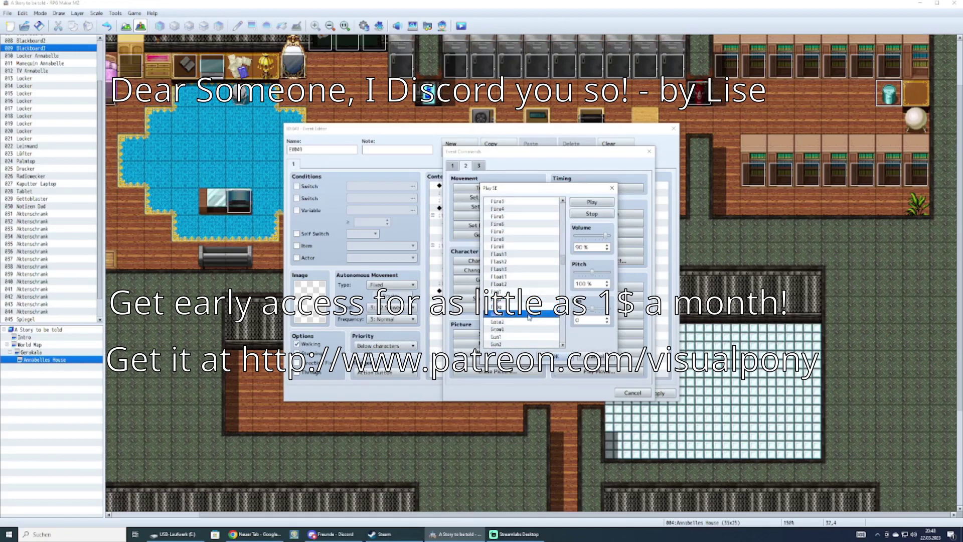
click(523, 334)
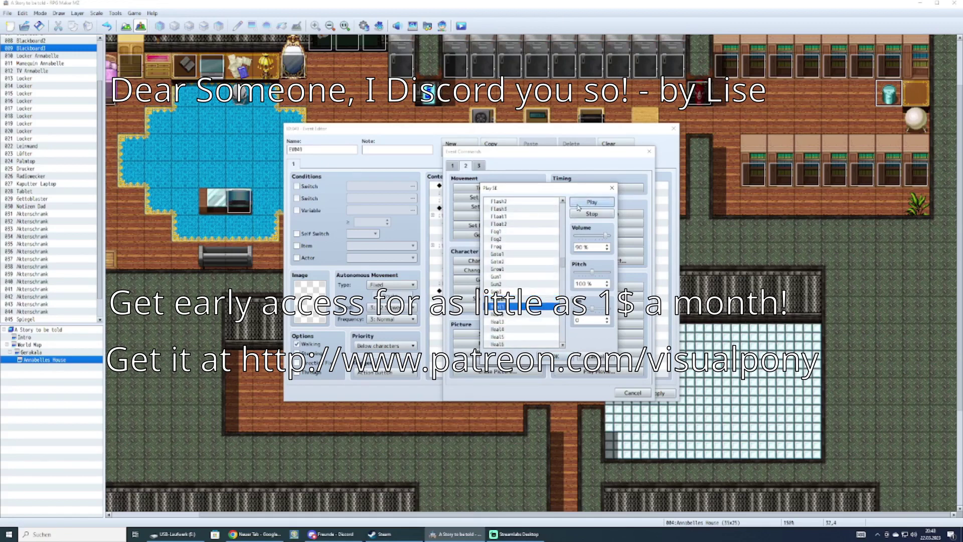
scroll(532, 301, down, 1)
scroll(548, 255, down, 6)
- Choose the Key sound effect for the Play SE command in the Yes branch
click(521, 291)
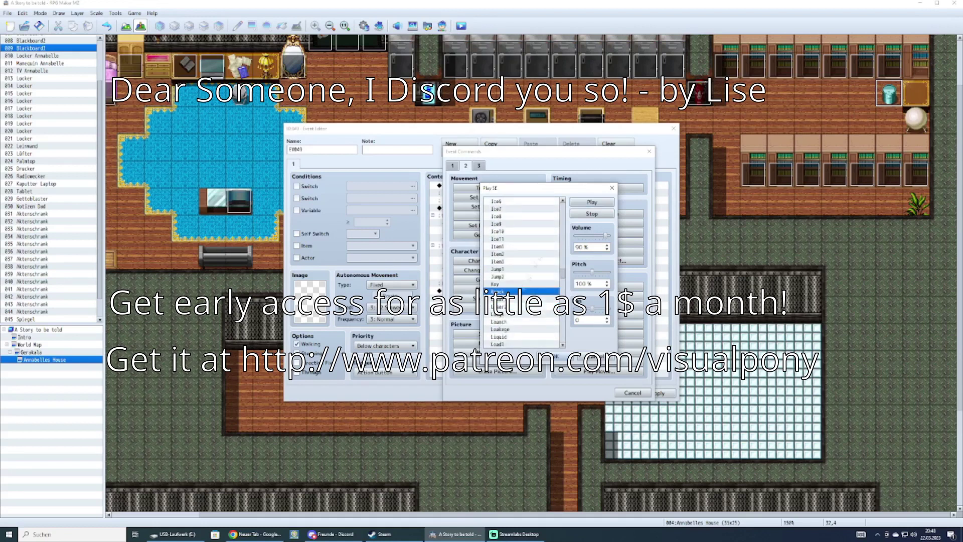
click(520, 284)
click(555, 357)
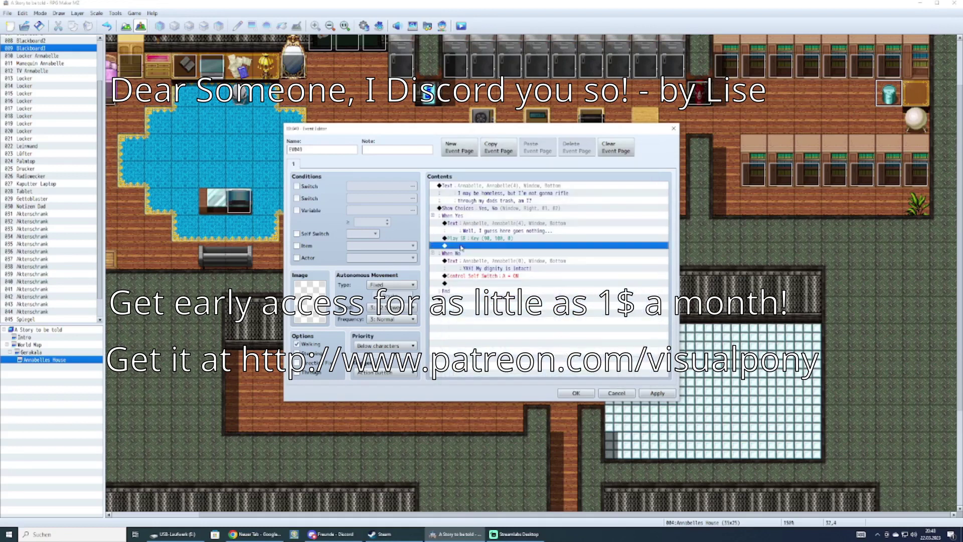
- Add a message with Annabelle's face after the sound effect, saying "Oh? What is this? A laminated ancient flier?"
double_click(460, 246)
click(453, 167)
click(492, 188)
double_click(458, 262)
click(451, 229)
double_click(588, 251)
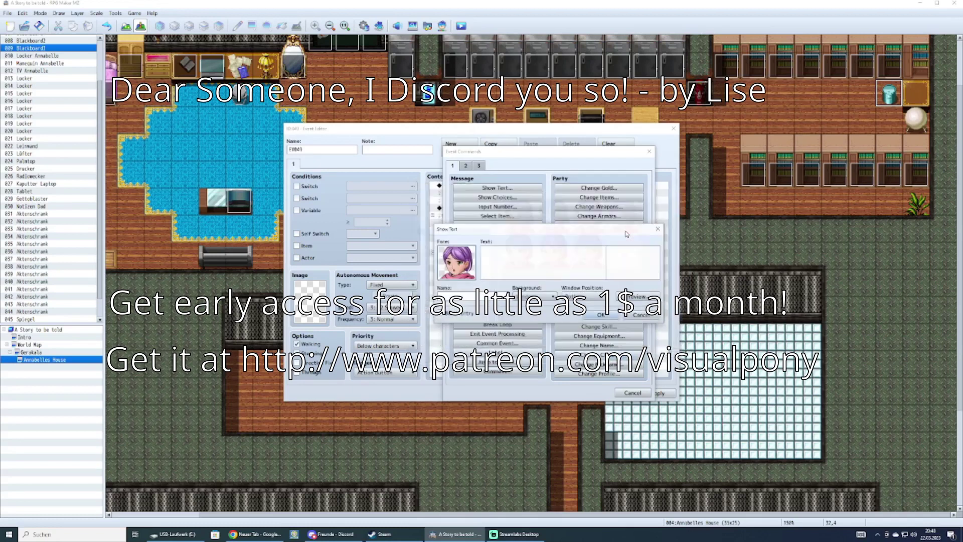
click(570, 260)
text(Oh? What is this? A)
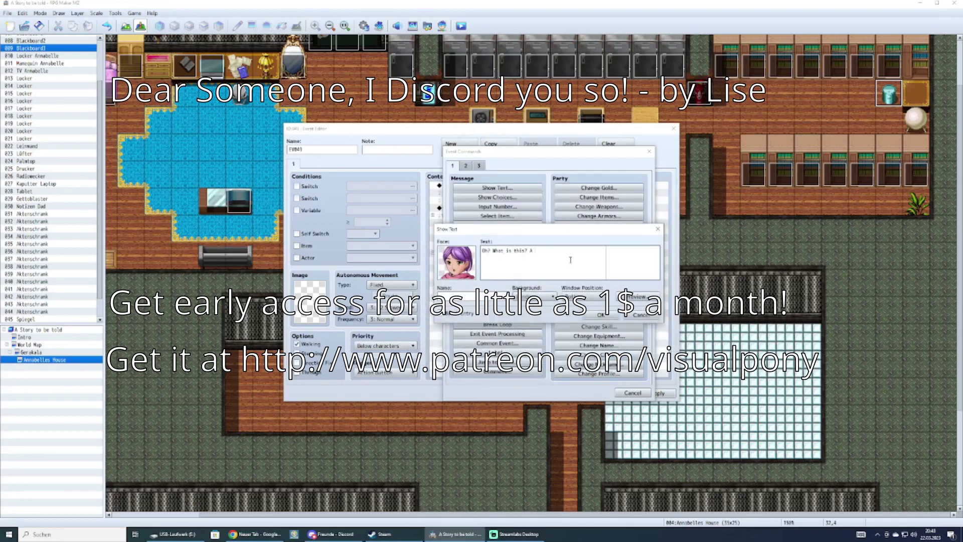
text( laminated anchent flier?)
key(Return)
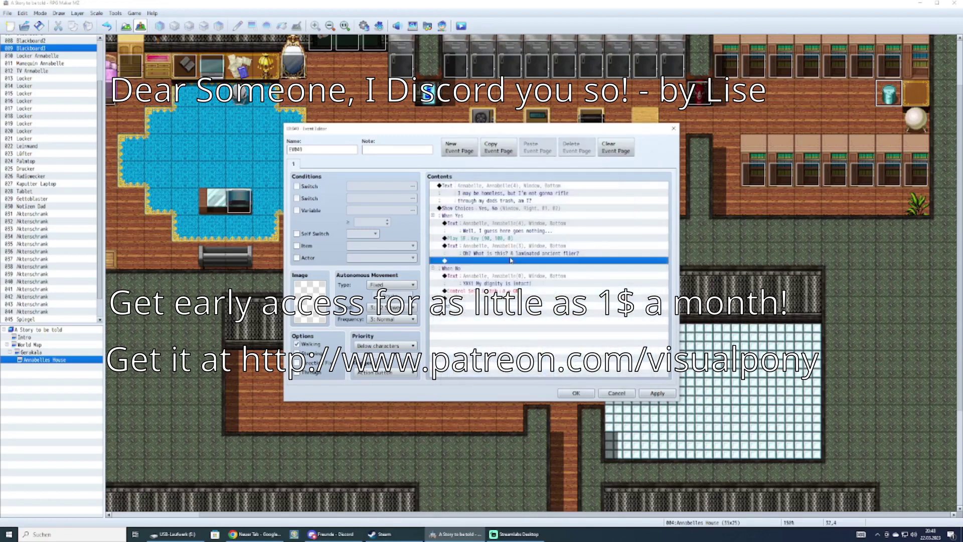
- Add a faceless message with transparent background and middle position, beginning "Hello and welcome to Gerrola Gen! Your partner for reliable"
key(Return)
key(Return)
click(535, 296)
click(534, 323)
click(583, 297)
click(580, 315)
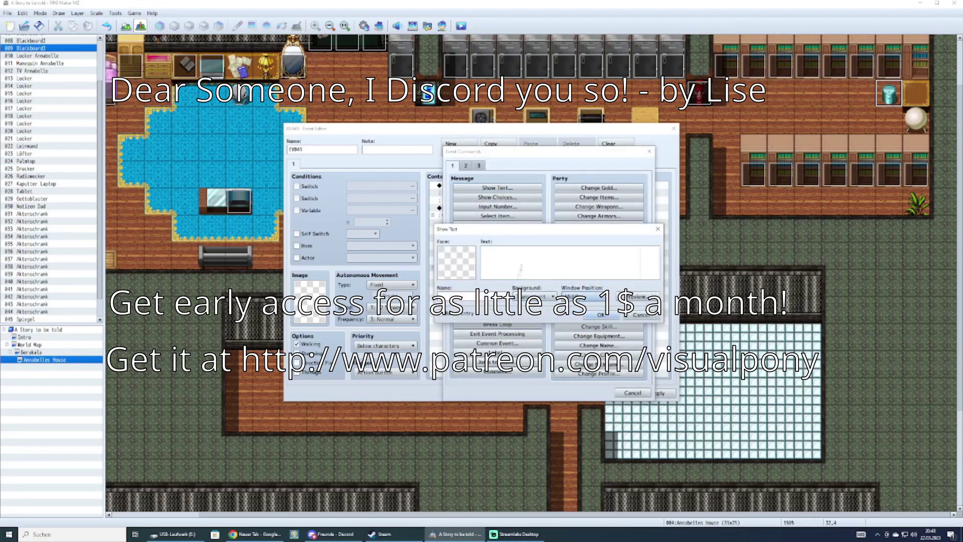
click(522, 267)
text(Welco)
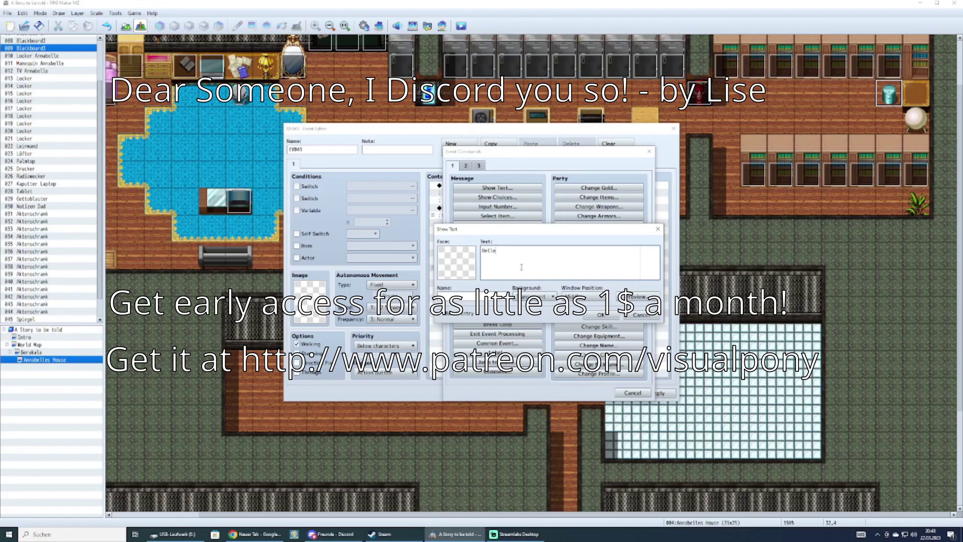
text(elcome to Gerakala Gen! Your partner for re)
text(liable)
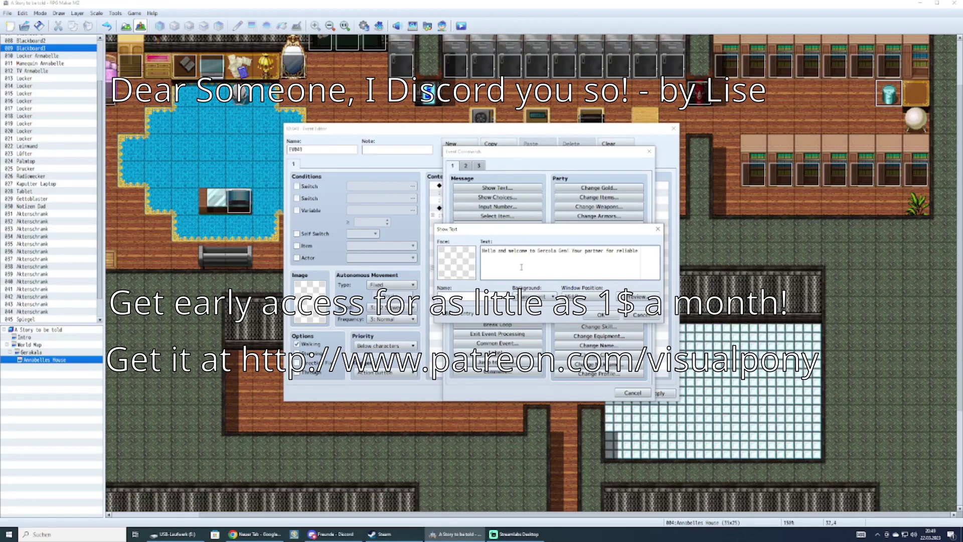
- Continue the message with "genetics work all around Hergal! Easy AND affordable for everyone, from the common worker, to the highest manager!"
text( genetics work all around Hergal! Easy AND affordable toveryone)
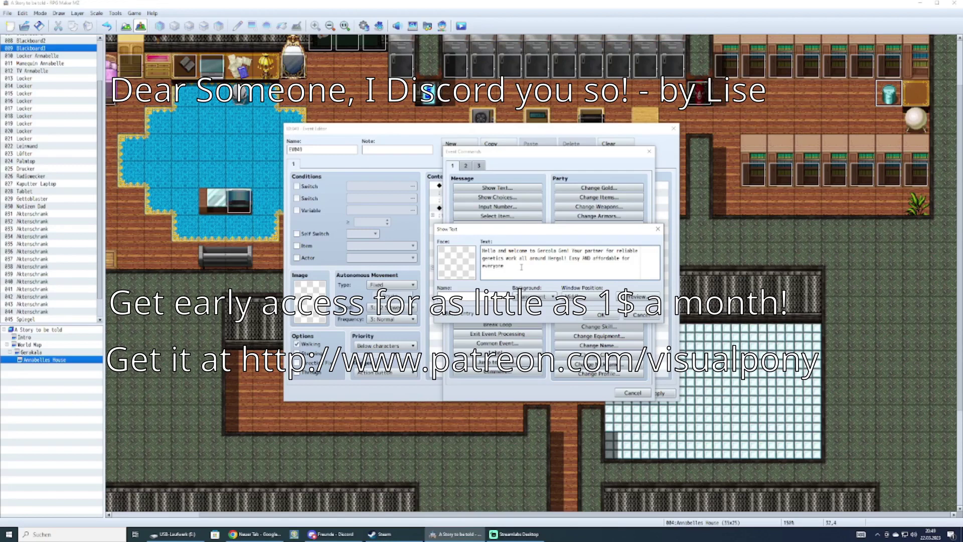
text(, from the the common worker, to the highest mana)
text(ger.)
- Switch to Chrome, open YouTube and search for "I am the doctor"
click(266, 534)
click(934, 41)
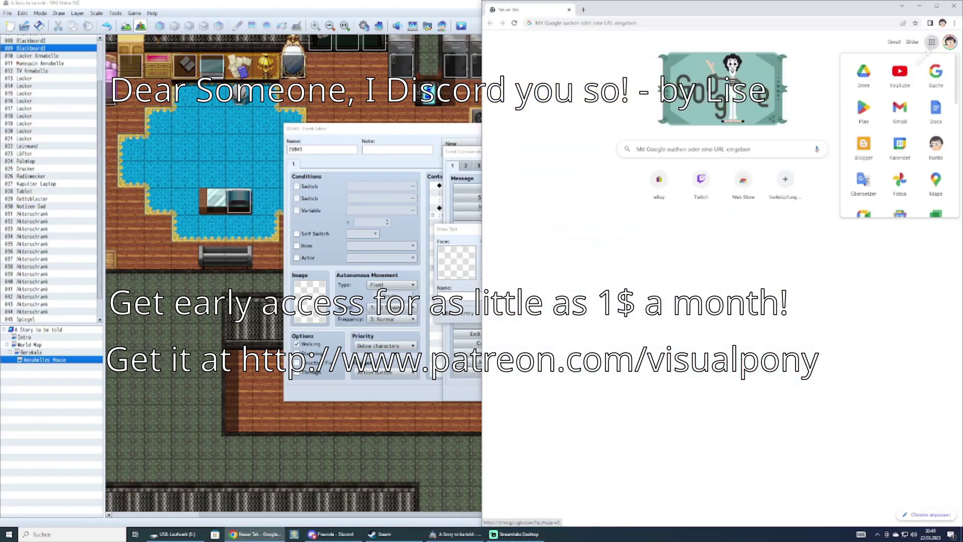
click(898, 75)
click(693, 40)
text(I am the)
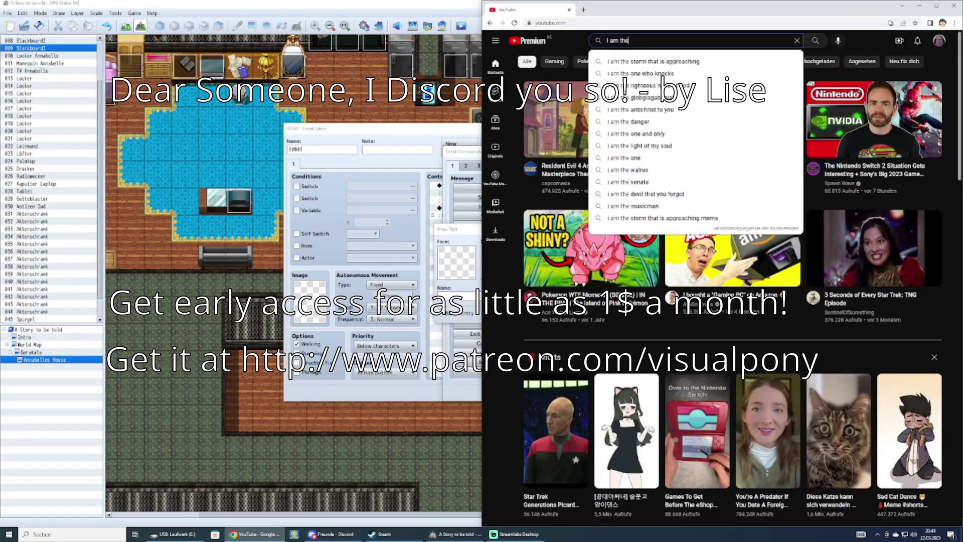
text( doctor)
key(Return)
- Play the "I Am The Doctor" video on loop and return to RPG Maker MZ
click(567, 118)
click(720, 347)
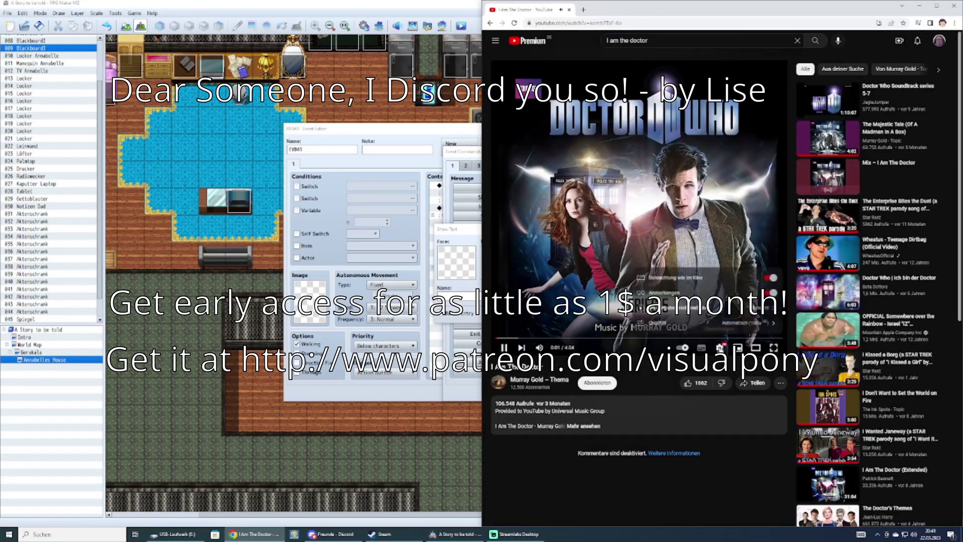
right_click(721, 186)
click(744, 196)
click(920, 6)
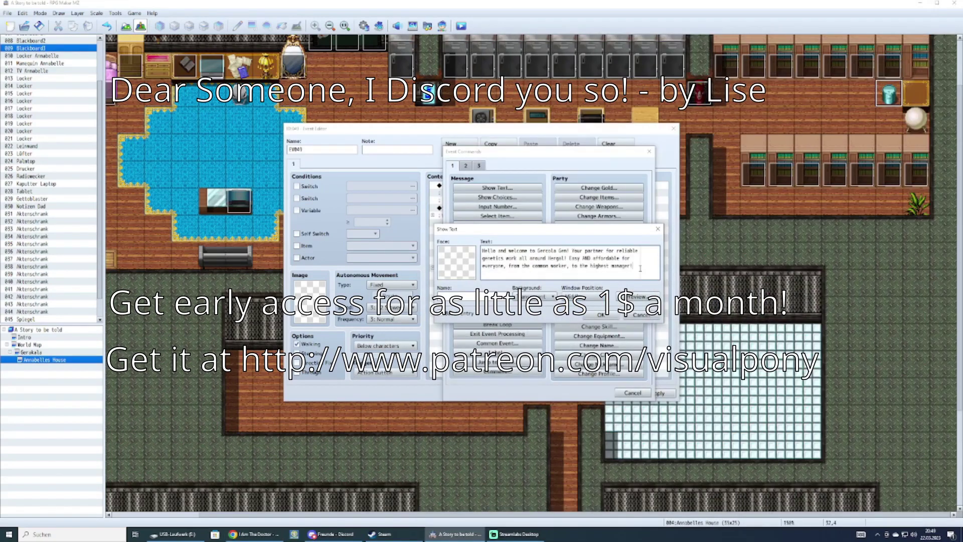
- Finish the welcome message with the line "It does not matter if you are looking for a companion for"
key(Return)
text(It does not matter if you m)
text(companion for)
key(ctrl+Return)
- Add another faceless message beginning "those cold and lonely nights, want to clone a pet, or a loved one. We at Gerrola Gen will even"
key(Return)
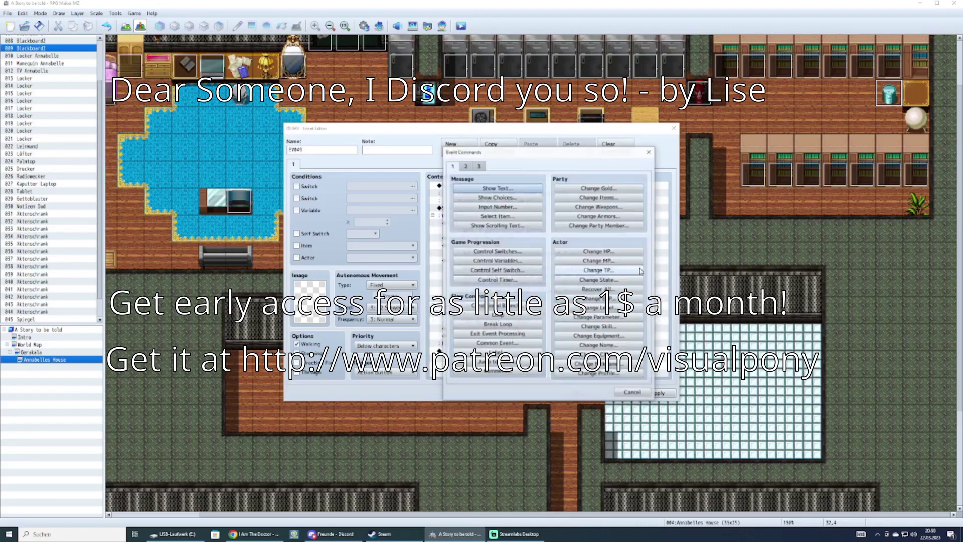
key(Return)
text(th)
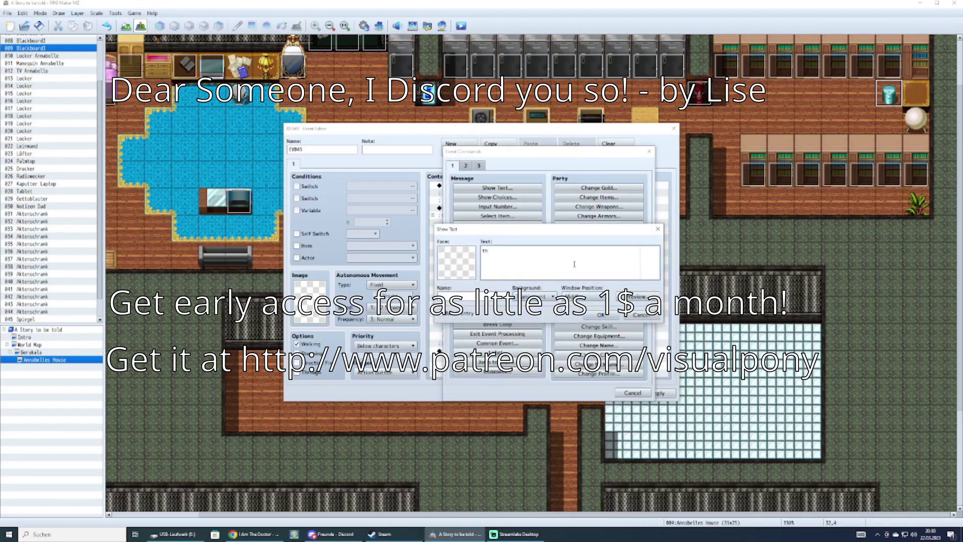
text(ose cold mnd lonely nights, want to clone a pet, or a)
key(Return)
text(loved one. We at Gerarola Gen will even clo)
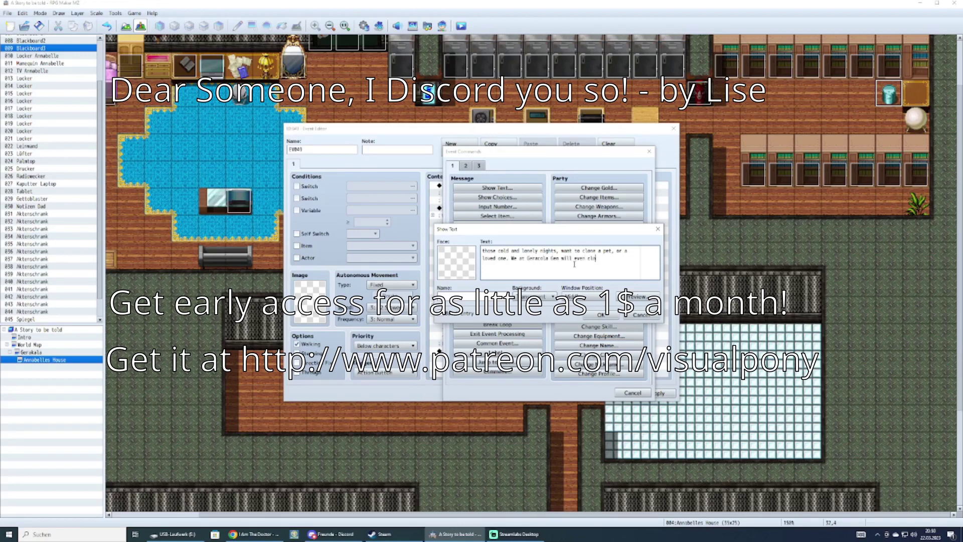
- Finish the message with "clone your whole body and transfer your memories to it, should that be your wish! Remember, you imagination is the limit! There is"
text(ne your wholbody and transfer your memorie)
text(s to it, should that be your wish.)
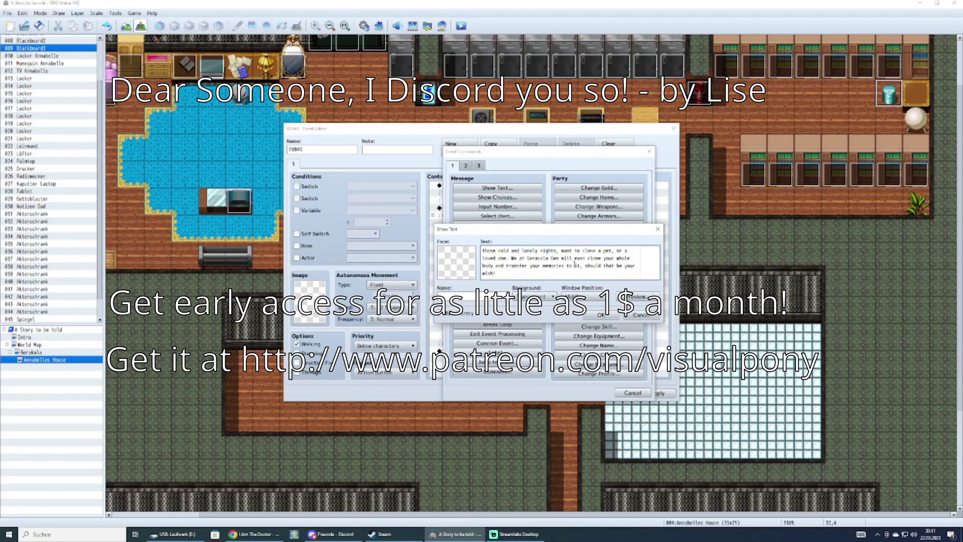
text( Remember, you imaginetion is the limit! Thank)
key(ctrl+Return)
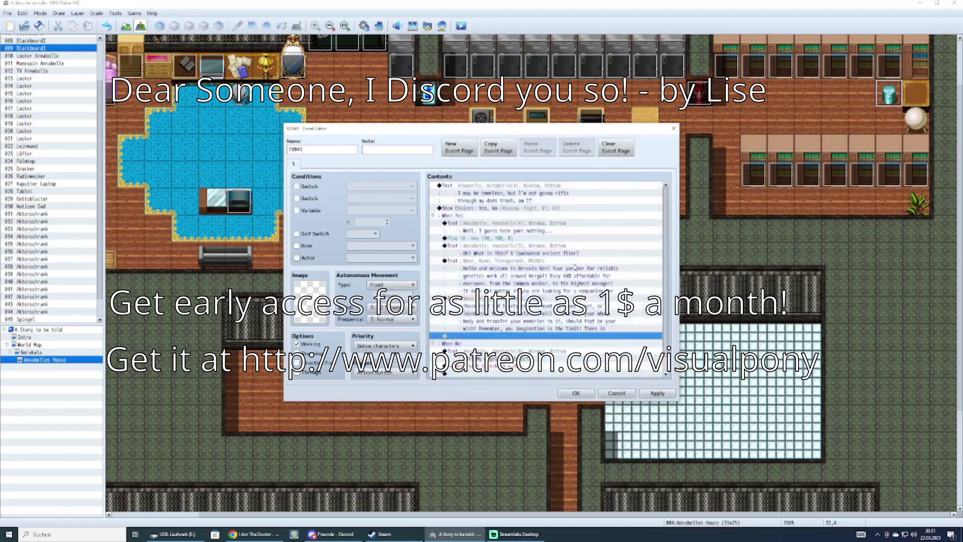
- Add a transparent message in middle position, beginning "nothing, within the law, that we would not do for our valued customer"
key(Return)
key(Return)
click(535, 297)
click(535, 324)
click(582, 296)
click(582, 315)
click(568, 264)
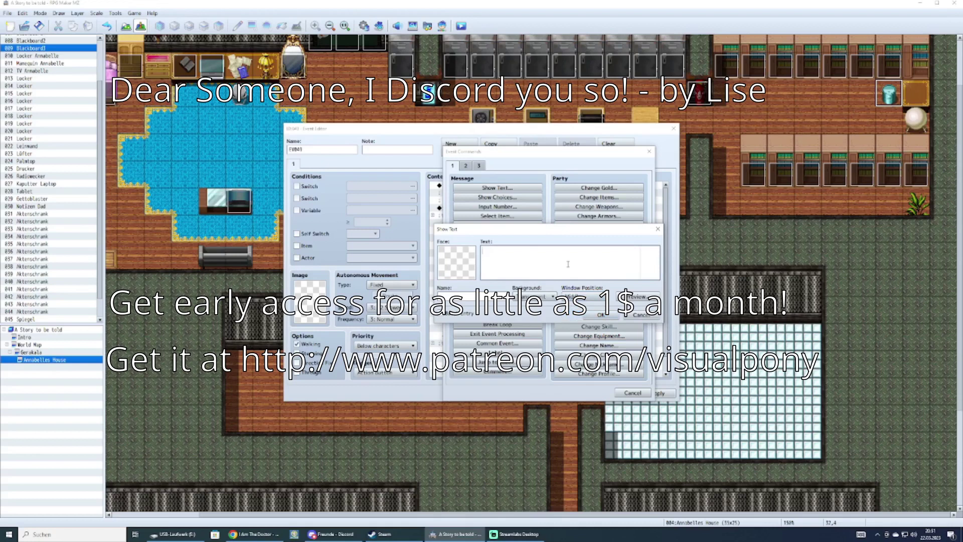
text(nothing, within the law, that we would not do for our valued customer)
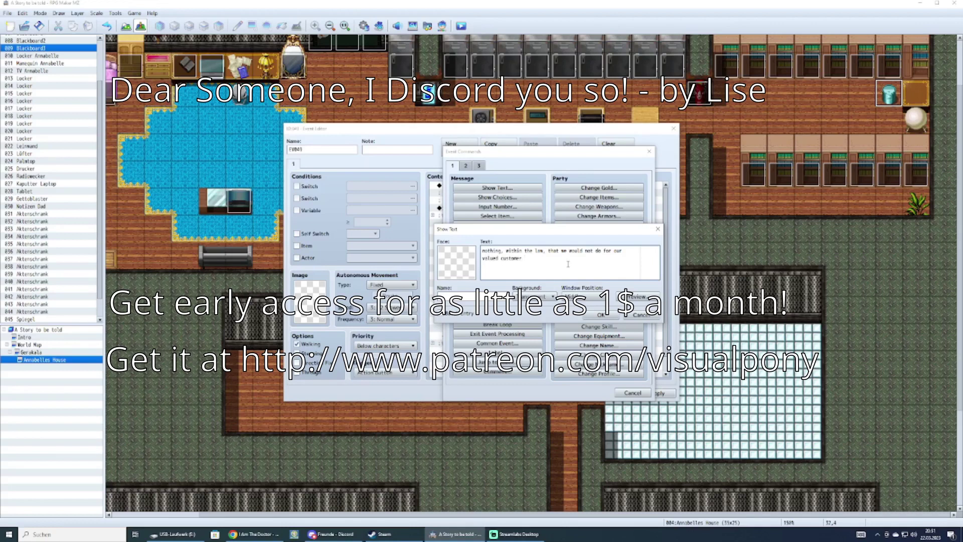
- Complete the message as "customers. And always remember our slogan: You have the money, we have the brains!" and save the event
text(s. And always remember our)
text( slogan: YOu ha)
text(have the money, we have the brains!)
click(605, 317)
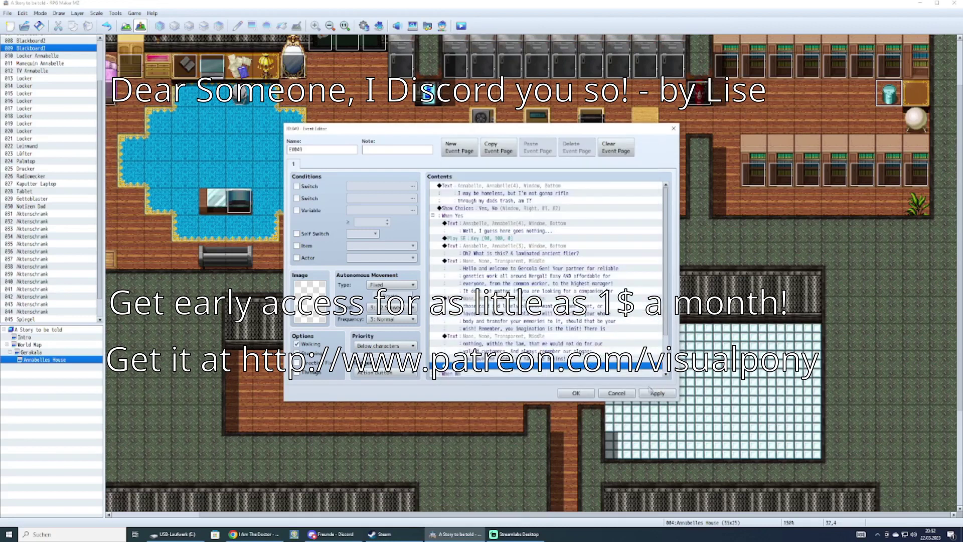
click(655, 392)
click(576, 393)
- Open the database's item entry 0002 and give it icon 207
key(F9)
click(300, 179)
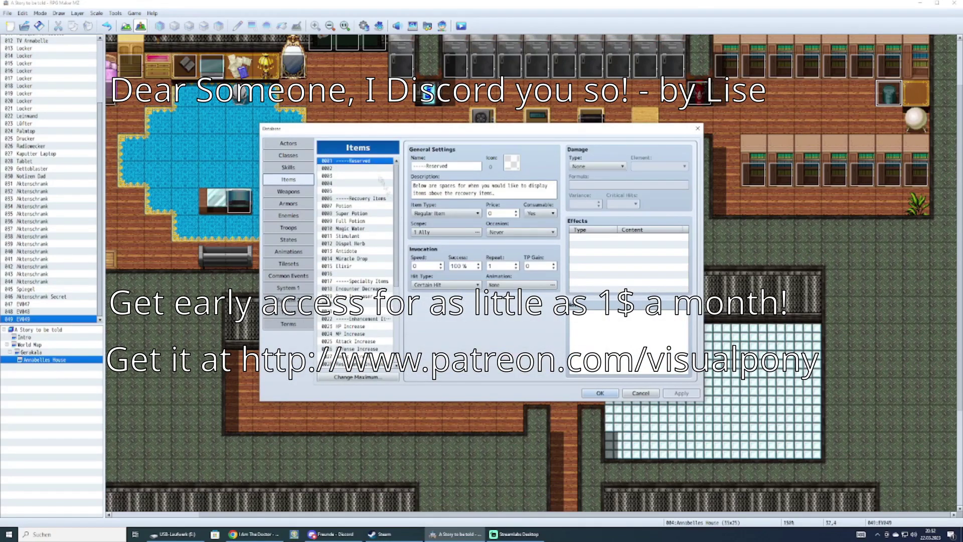
click(371, 168)
double_click(512, 162)
scroll(497, 240, down, 2)
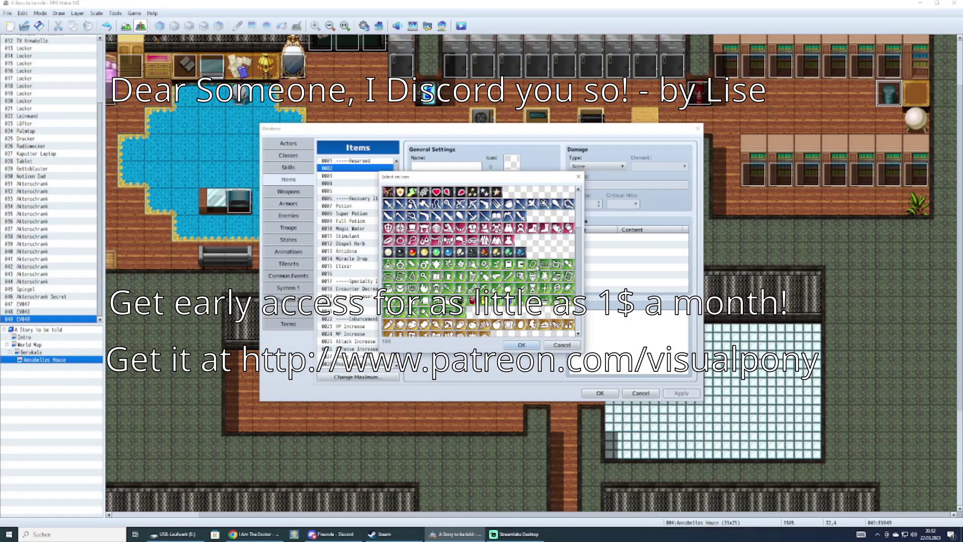
double_click(572, 276)
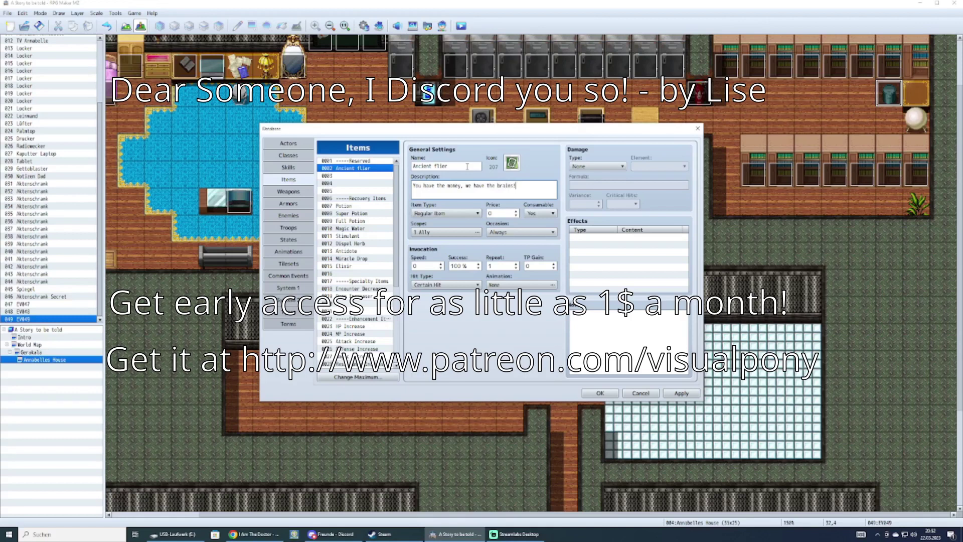
- Make the Ancient flier a non-consumable key item with scope None and occasion Menu Screen, and save the database
click(447, 214)
click(430, 230)
click(447, 233)
click(406, 248)
click(517, 300)
click(540, 213)
click(534, 230)
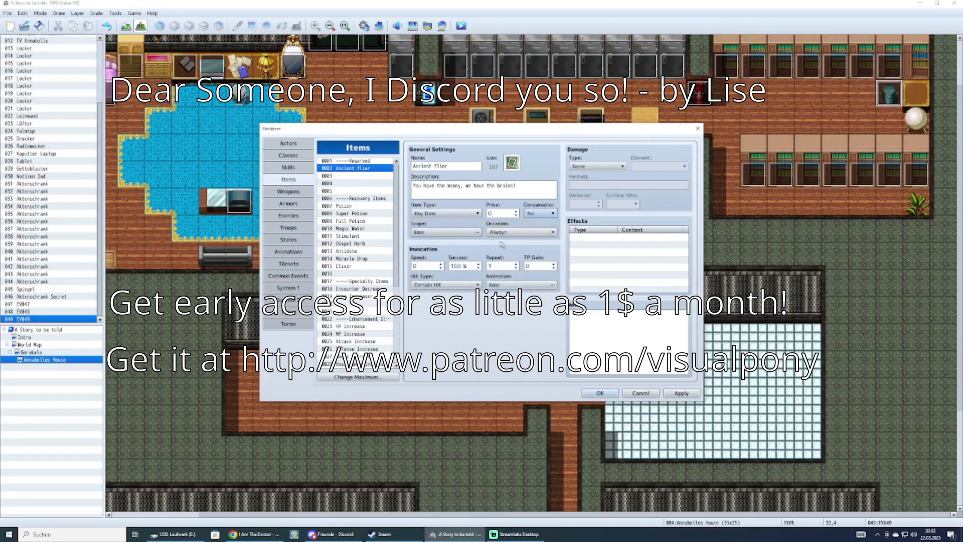
click(522, 231)
click(517, 259)
click(616, 395)
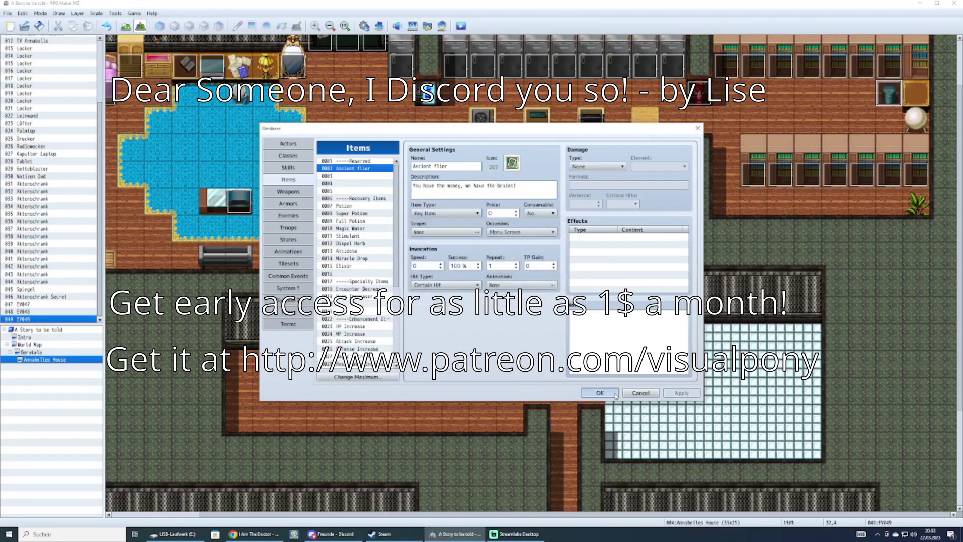
- In the trash bin event's Yes branch, add an Annabelle face message reading "Huh... I guess I'll keep that."
double_click(892, 98)
scroll(504, 321, down, 4)
double_click(504, 323)
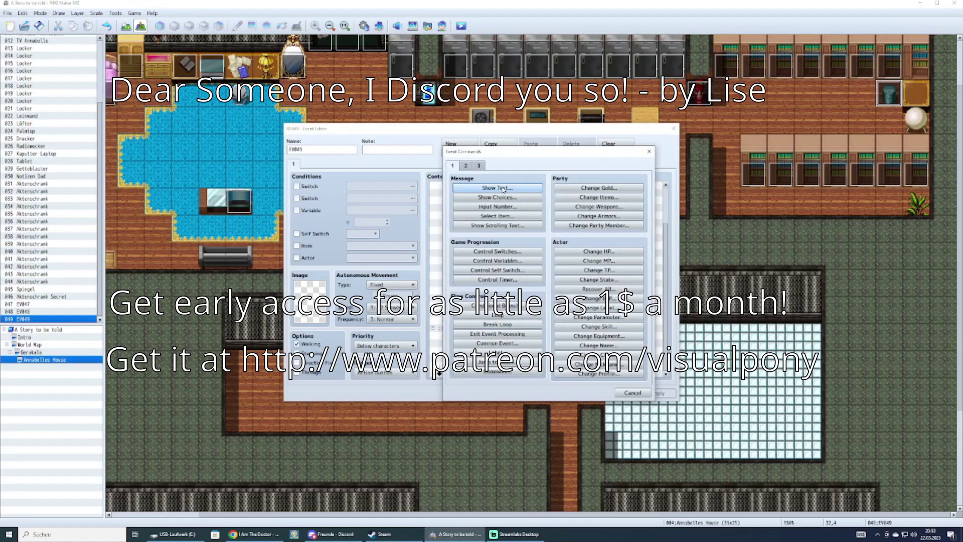
click(503, 189)
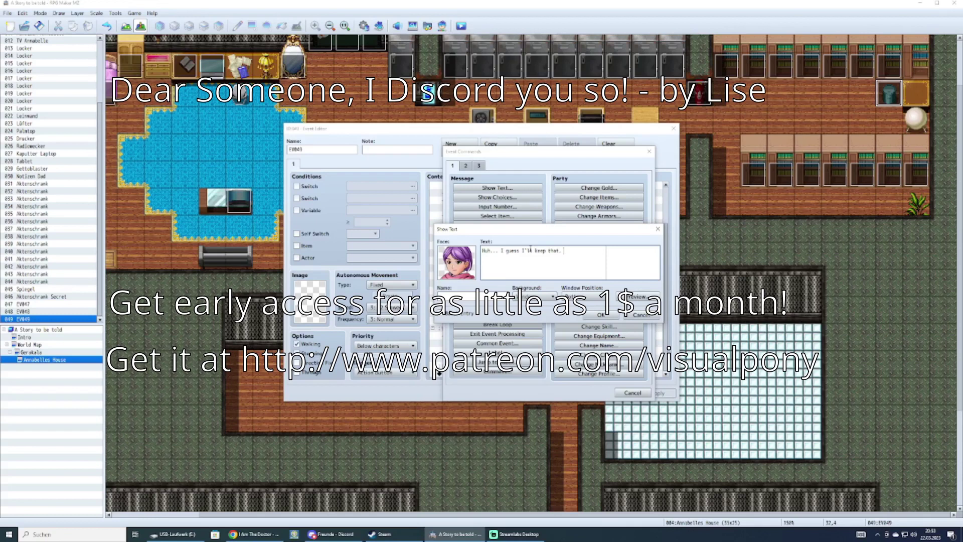
key(Return)
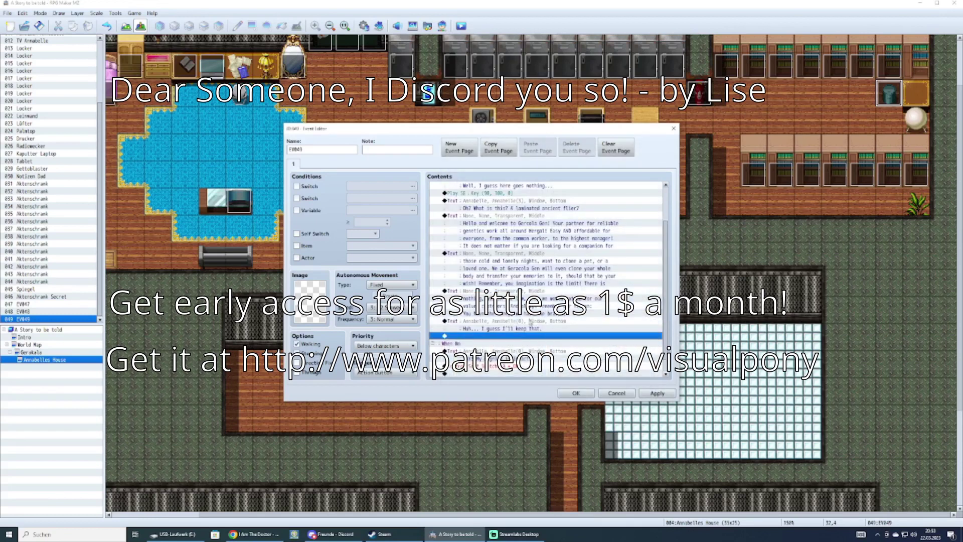
- Add a message without a face after it reading "Ancient Flier x1 recieved"
double_click(530, 335)
click(492, 188)
text(And)
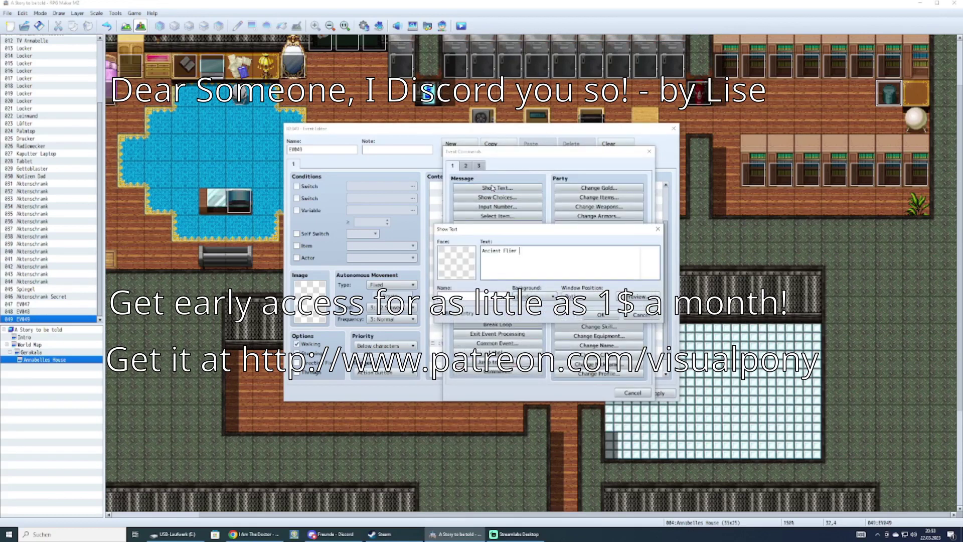
click(601, 316)
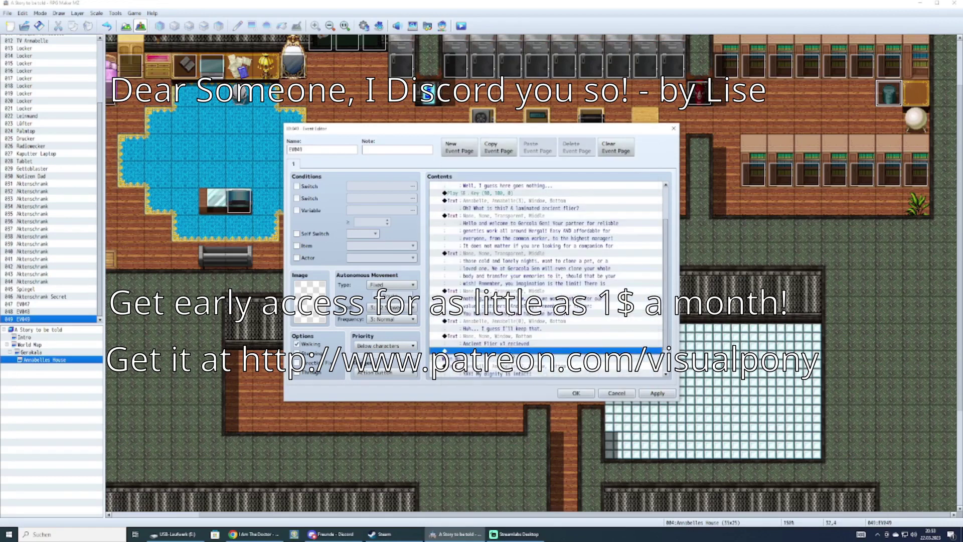
- Add a Change Items command that gives the party the Ancient flier
double_click(598, 347)
click(599, 198)
click(526, 245)
click(525, 262)
click(549, 321)
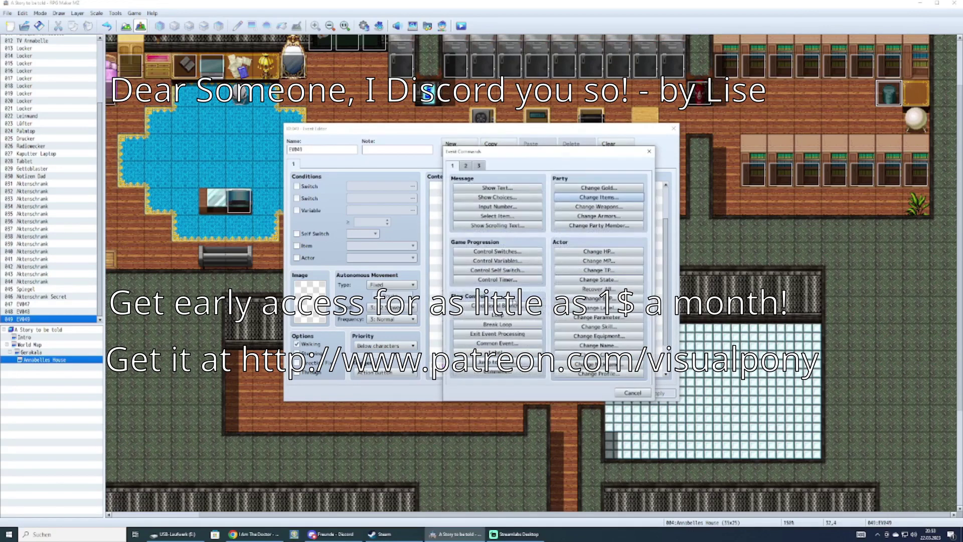
- End the Yes branch with a Control Self Switch command that turns self switch B on
double_click(558, 358)
click(498, 271)
click(538, 309)
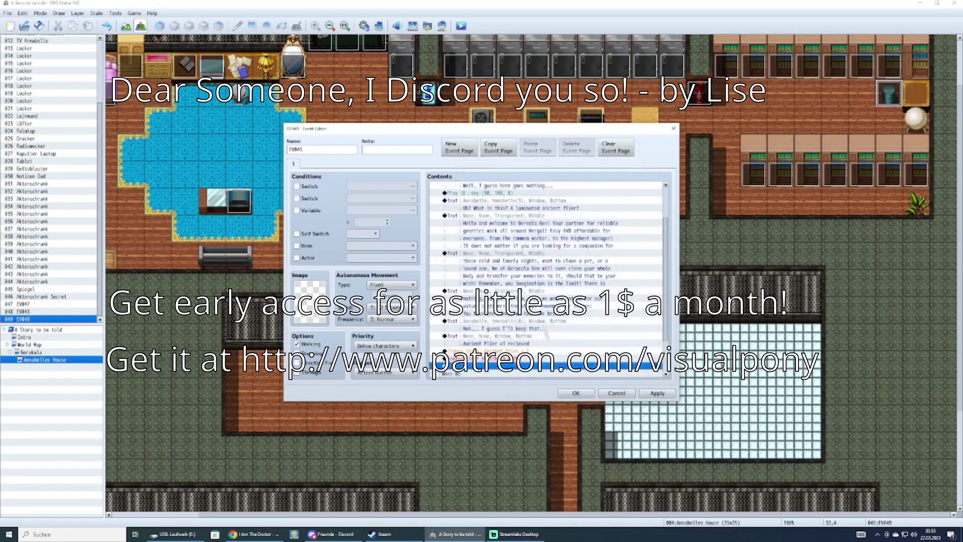
scroll(527, 312, down, 2)
click(503, 314)
right_click(502, 314)
click(520, 329)
click(526, 264)
click(526, 273)
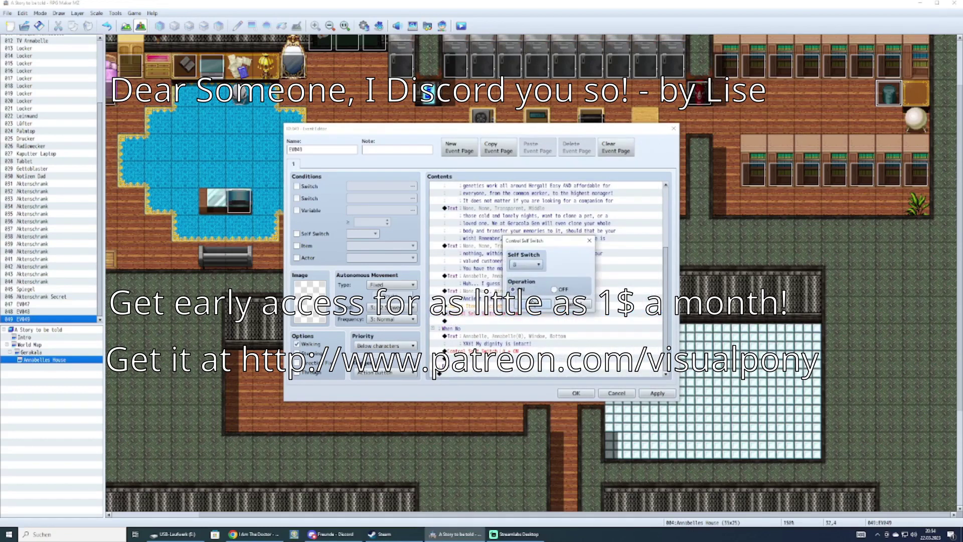
click(538, 309)
- Add a second event page conditioned on self switch A
click(460, 147)
click(297, 186)
click(297, 186)
click(297, 234)
- Add a message with an Annabelle face to the second page reading "Nope!"
double_click(467, 185)
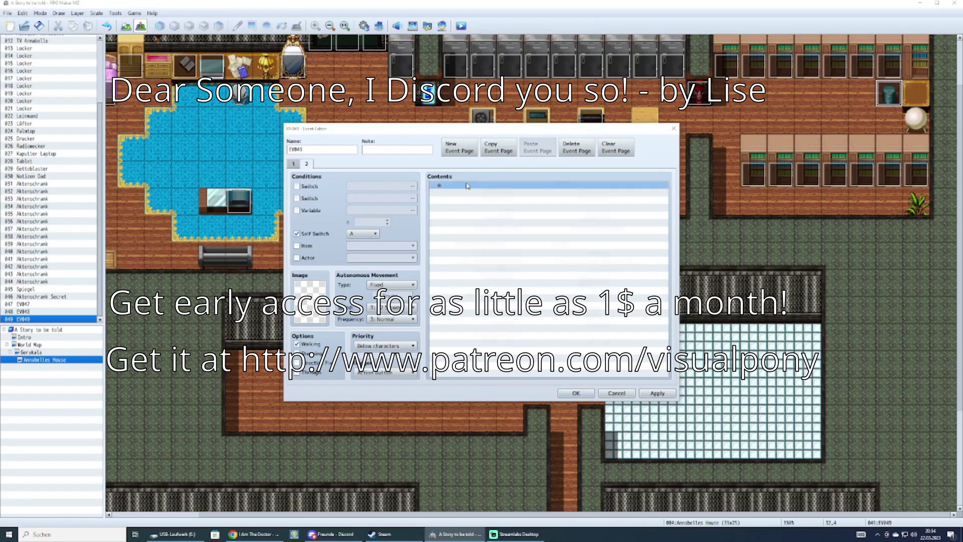
click(489, 187)
double_click(460, 261)
click(432, 231)
double_click(517, 213)
text(Nope)
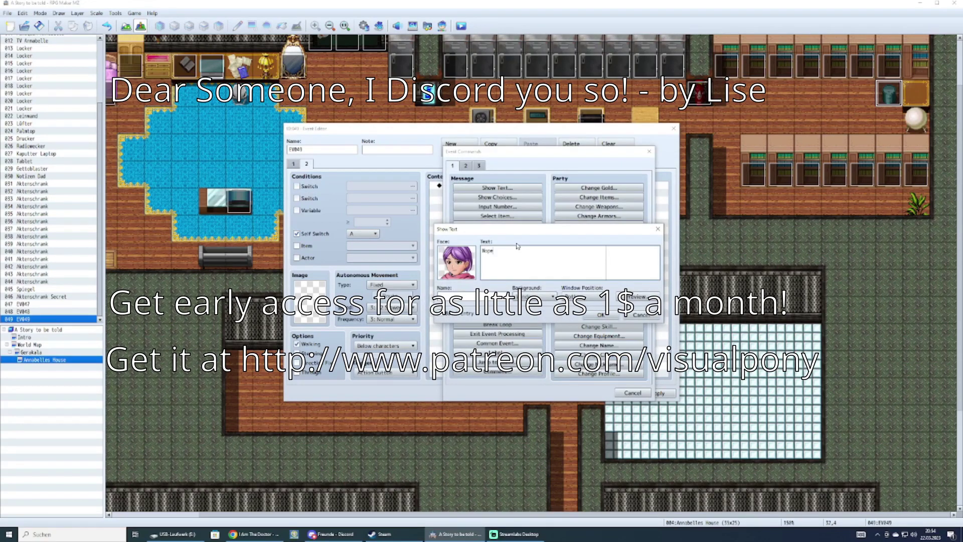
text(!)
key(Return)
- Add a third event page conditioned on self switch B
click(459, 148)
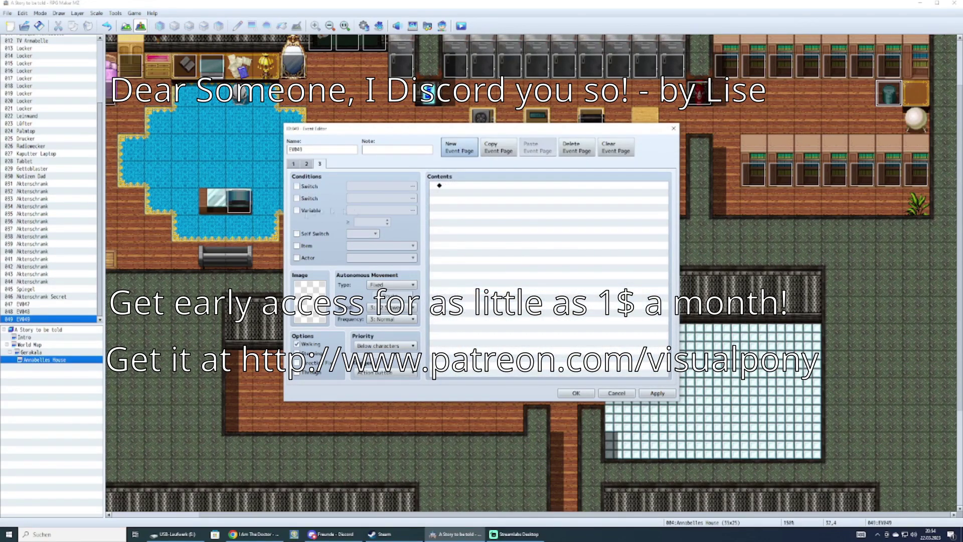
click(297, 234)
click(367, 234)
click(367, 252)
- Give page three an Annabelle message, "I don't even want to know what the rest that is left in here is!", and save the event
double_click(454, 186)
click(489, 188)
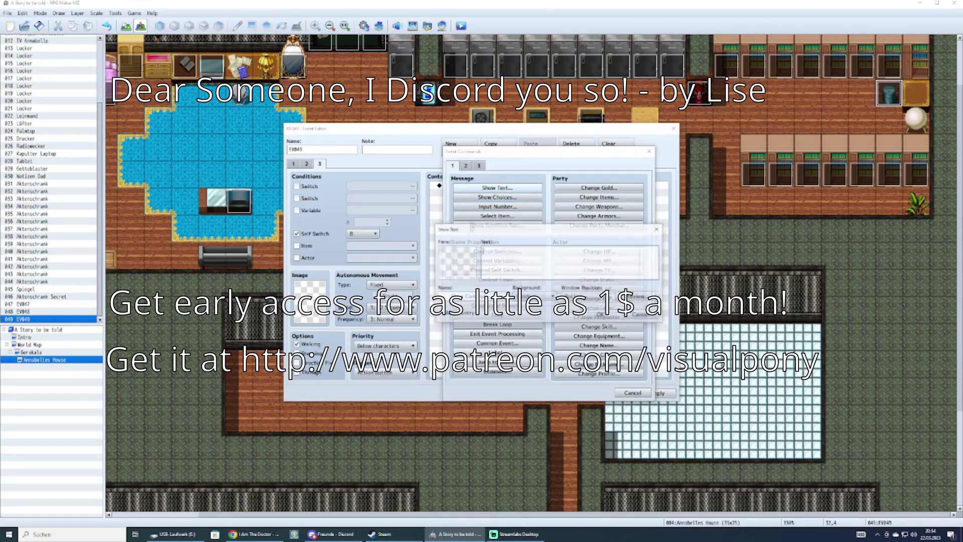
double_click(462, 261)
click(439, 232)
click(521, 253)
double_click(520, 254)
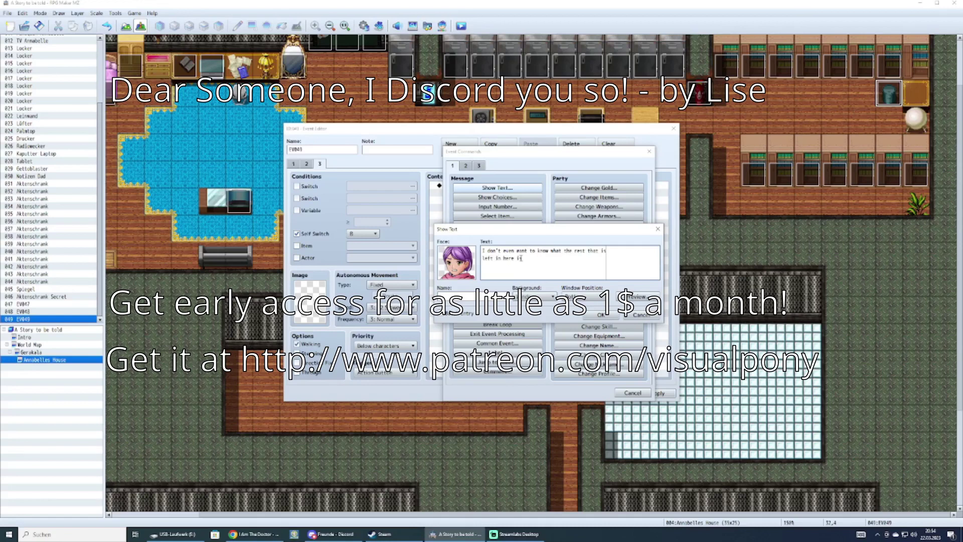
text(s!)
key(ctrl+Return)
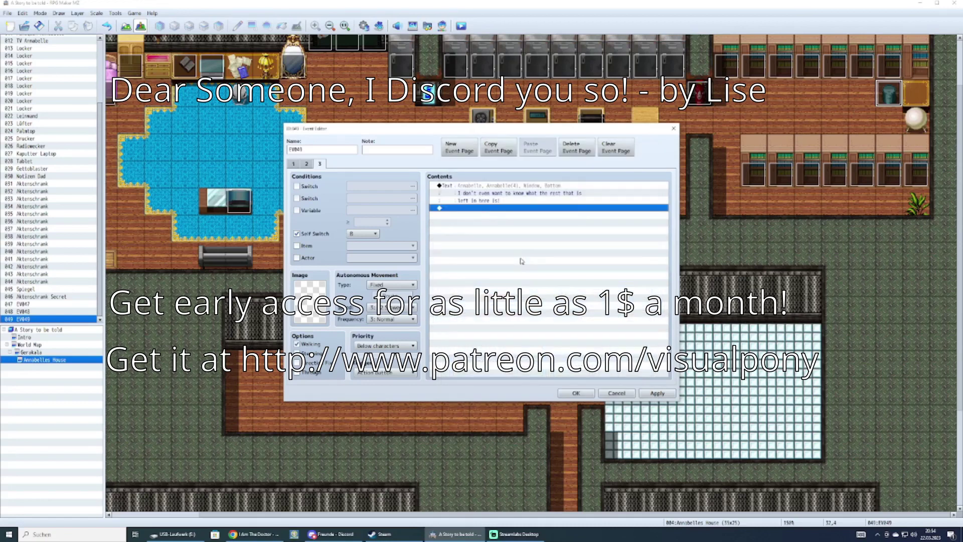
click(647, 392)
click(576, 393)
- Switch to map editing and place a bathtub in the upper right corner of the white-tiled bathroom
scroll(562, 160, down, 3)
click(126, 26)
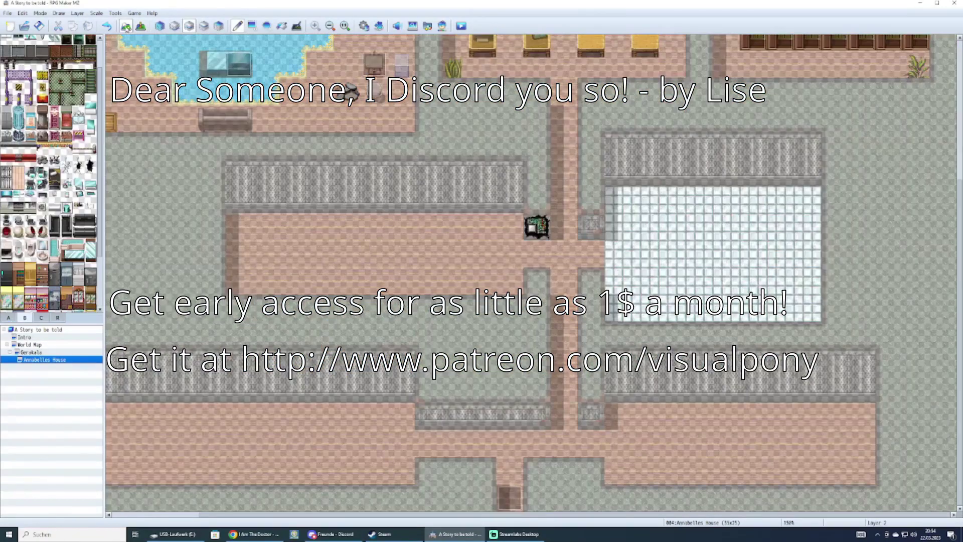
scroll(50, 173, up, 2)
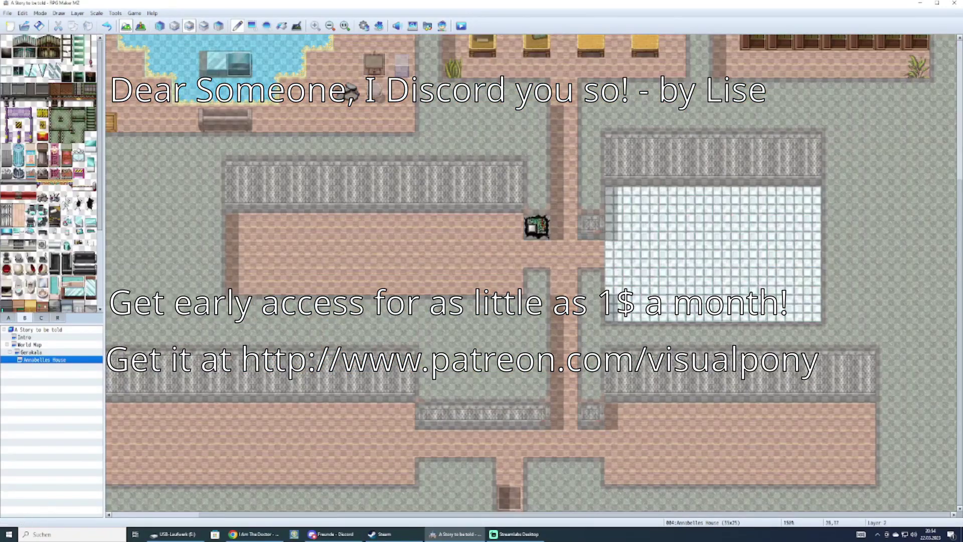
click(782, 199)
- Paint a two-tile red patterned mat directly below the bathtub
click(8, 318)
scroll(40, 271, up, 2)
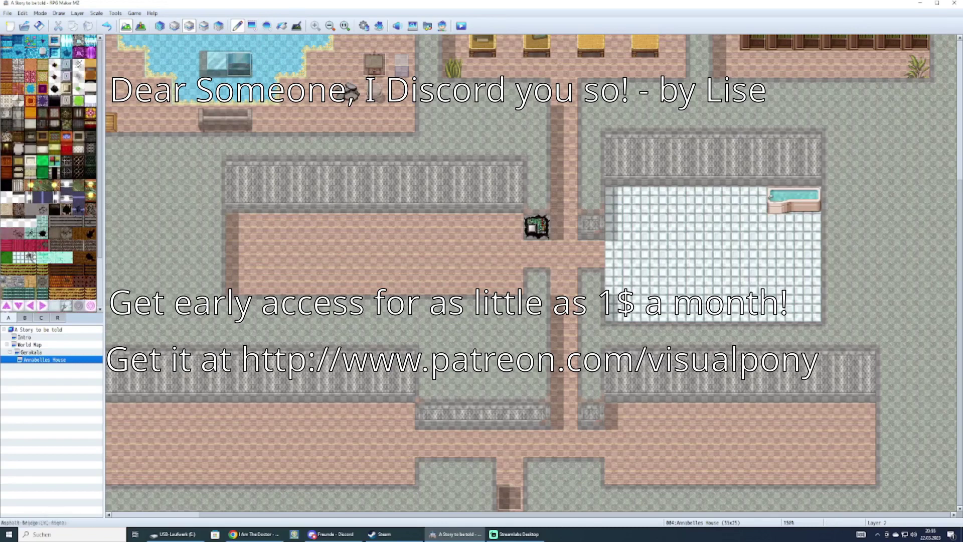
click(30, 77)
drag(782, 227, 809, 227)
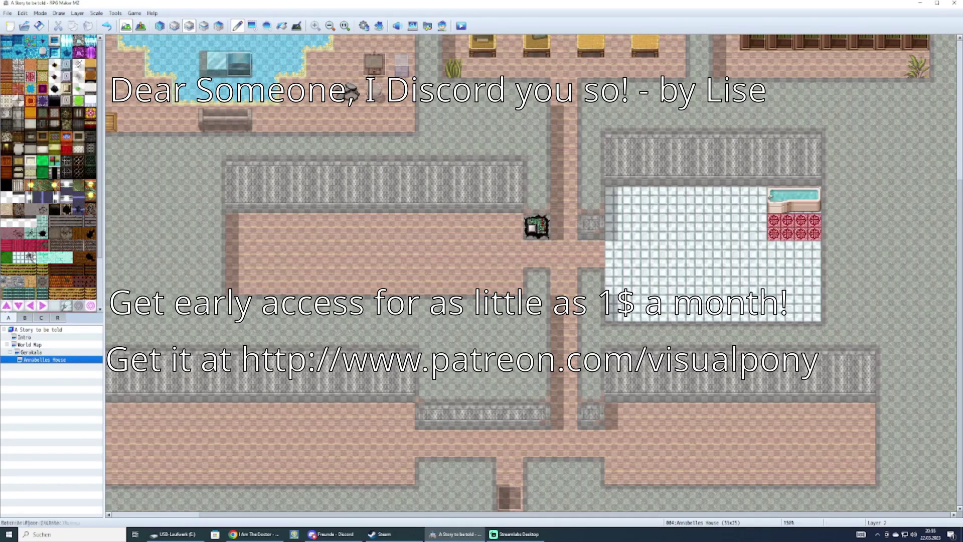
- Place a urinal against the bathroom's upper wall, one tile in from the left corner
click(25, 318)
scroll(31, 281, down, 3)
drag(31, 257, 31, 268)
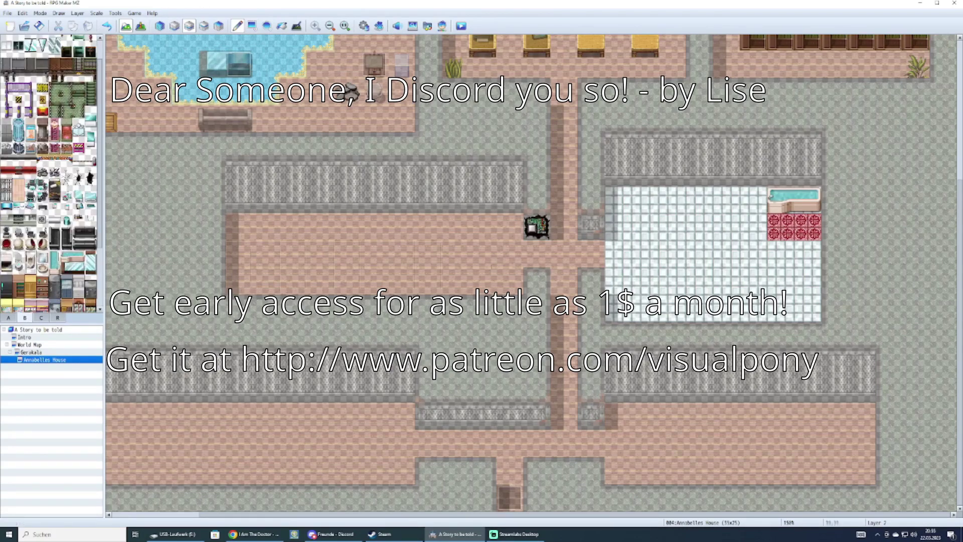
click(650, 160)
key(ctrl+z)
click(650, 171)
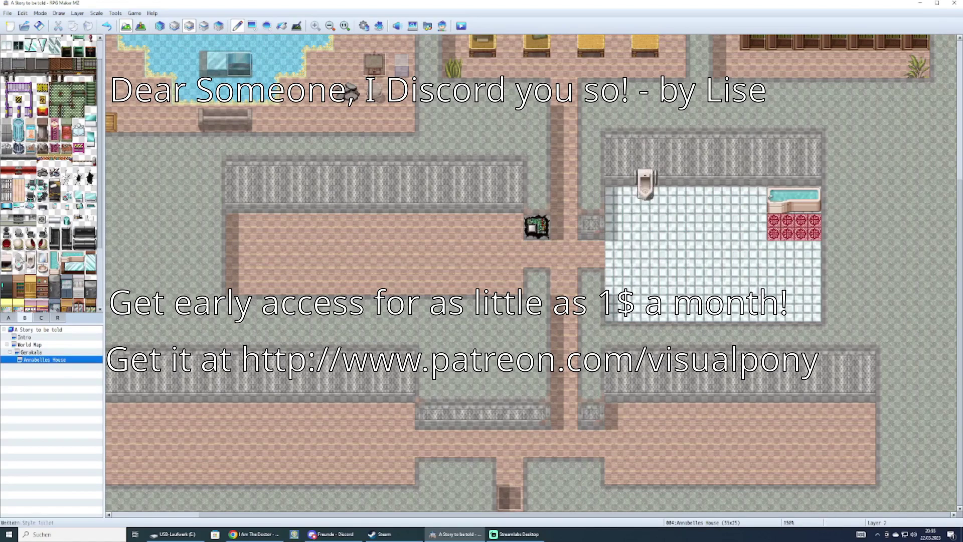
- Place a toilet beside the urinal, a sink with mirror mid-wall, and a white front-loading appliance beside the bathtub
click(625, 166)
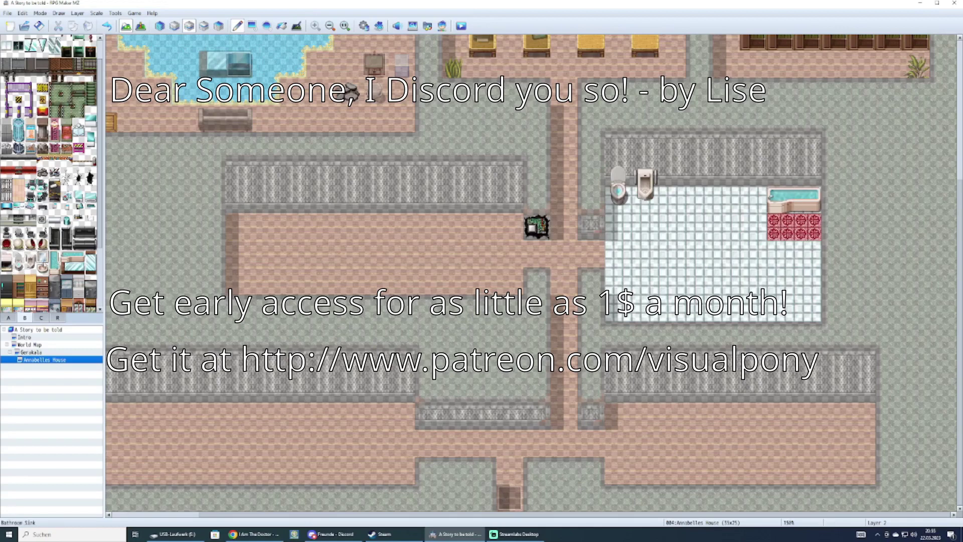
click(707, 169)
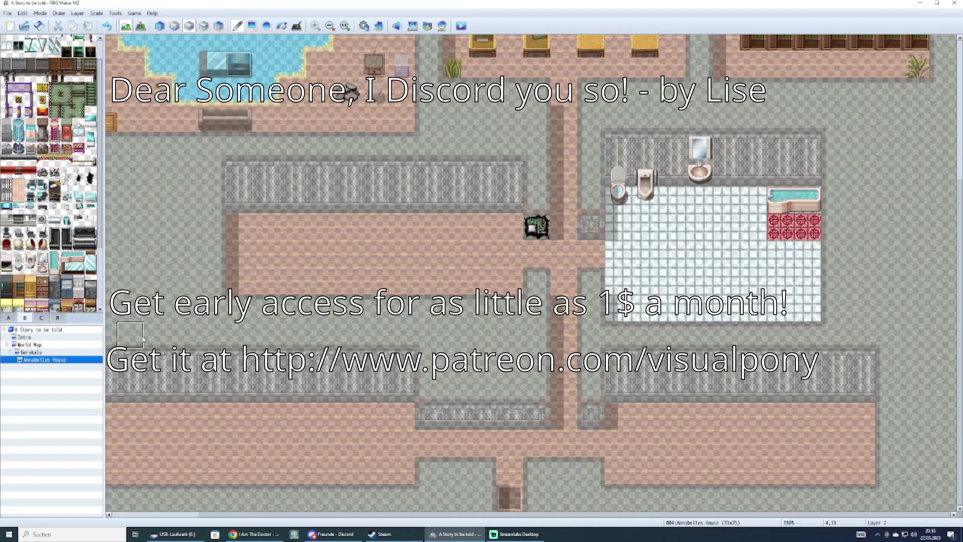
click(754, 183)
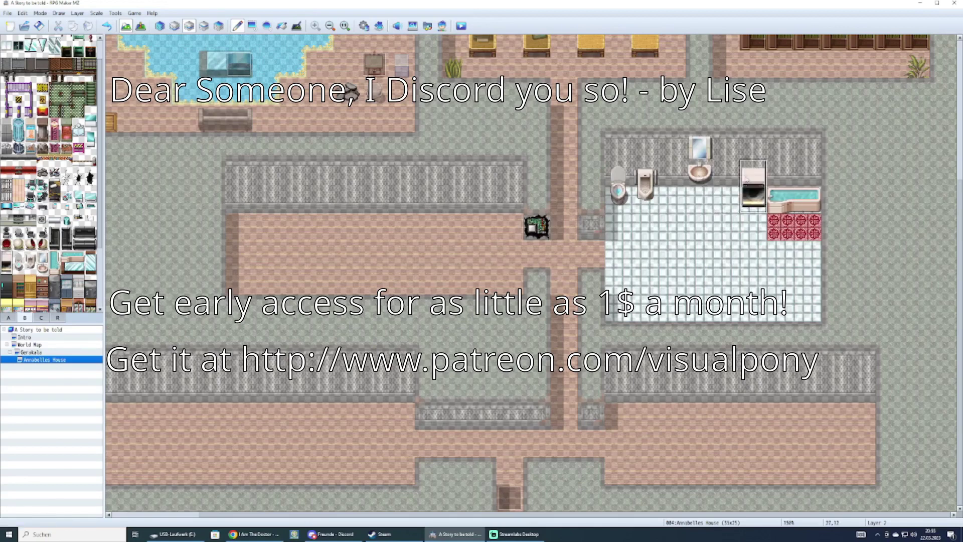
- Paint a four-tile-wide light strip along the bathroom's lower edge
scroll(72, 266, down, 3)
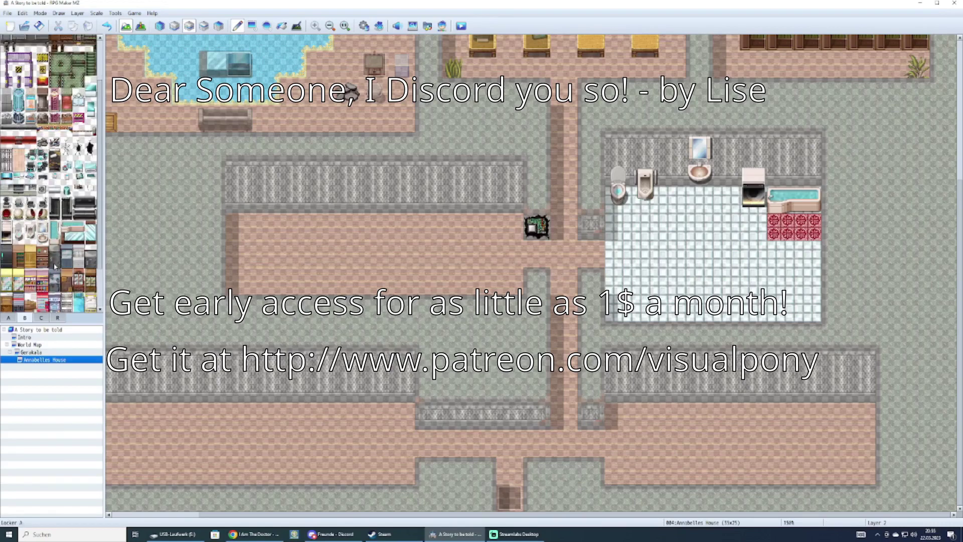
scroll(51, 201, down, 10)
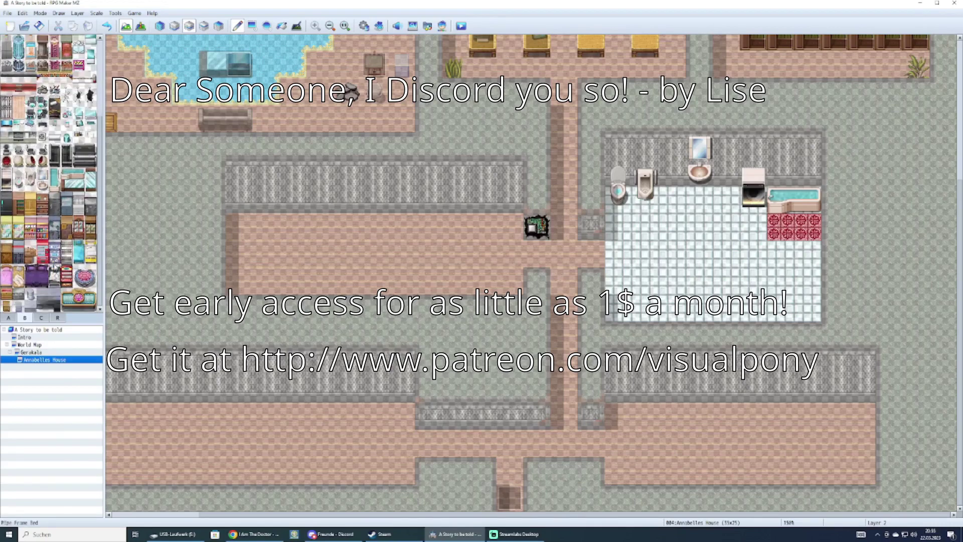
click(91, 90)
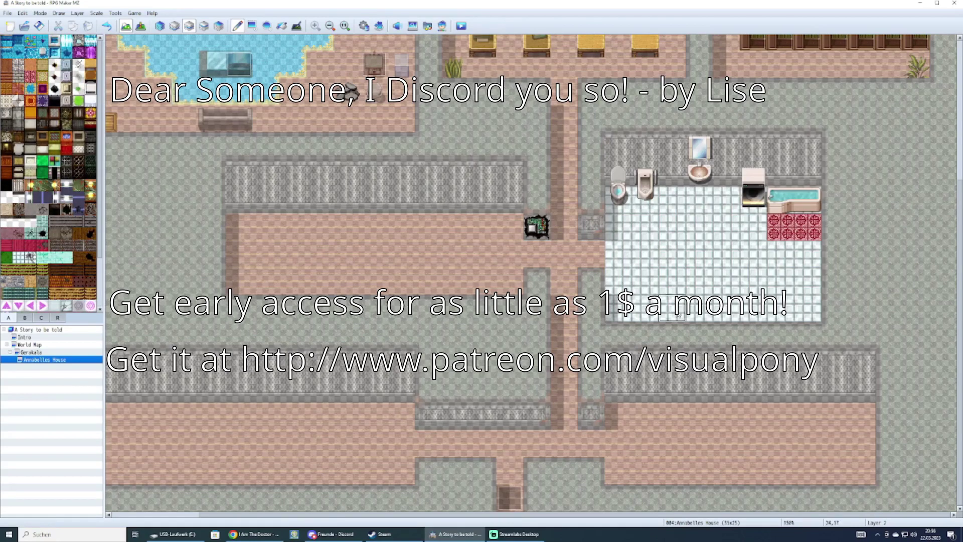
drag(673, 309, 754, 309)
- Run a horizontal pipe along the full width of the bathroom's upper wall on layer 3
scroll(51, 176, down, 10)
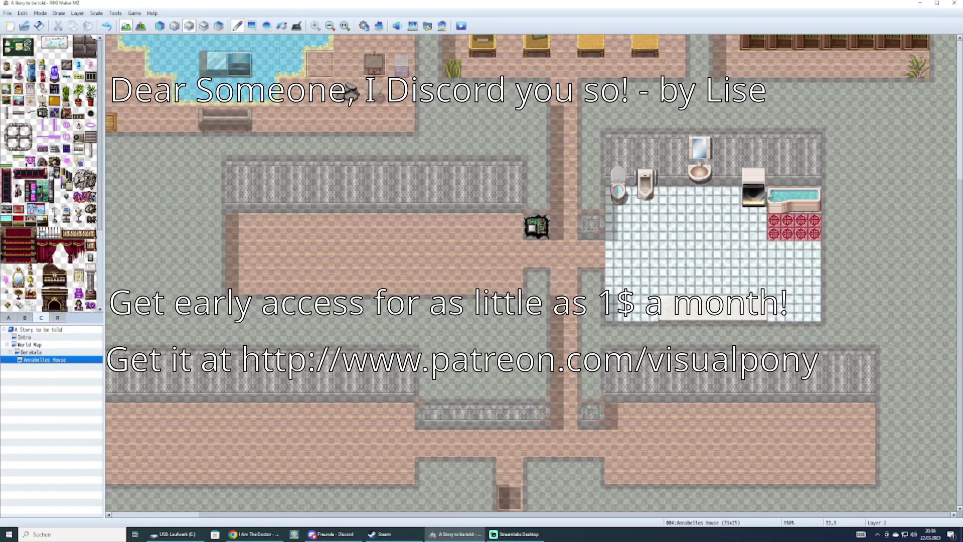
click(204, 26)
drag(618, 145, 808, 145)
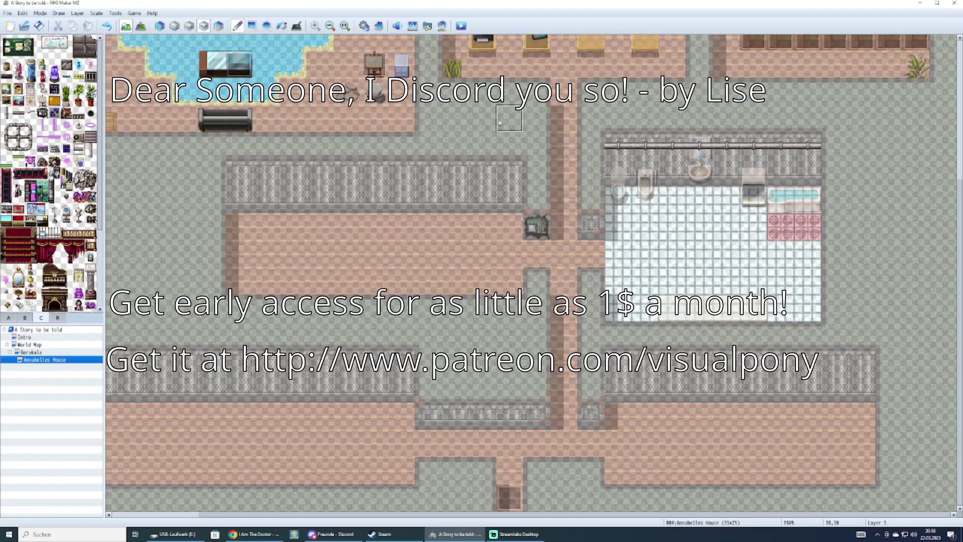
- Place a small wall vent on layer 3 between the bathroom sink and the white appliance
click(190, 26)
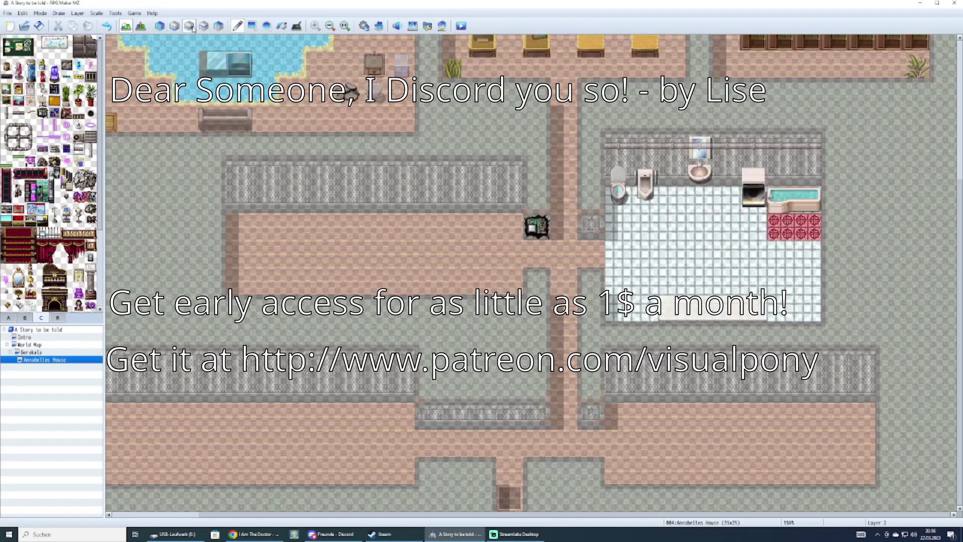
click(203, 25)
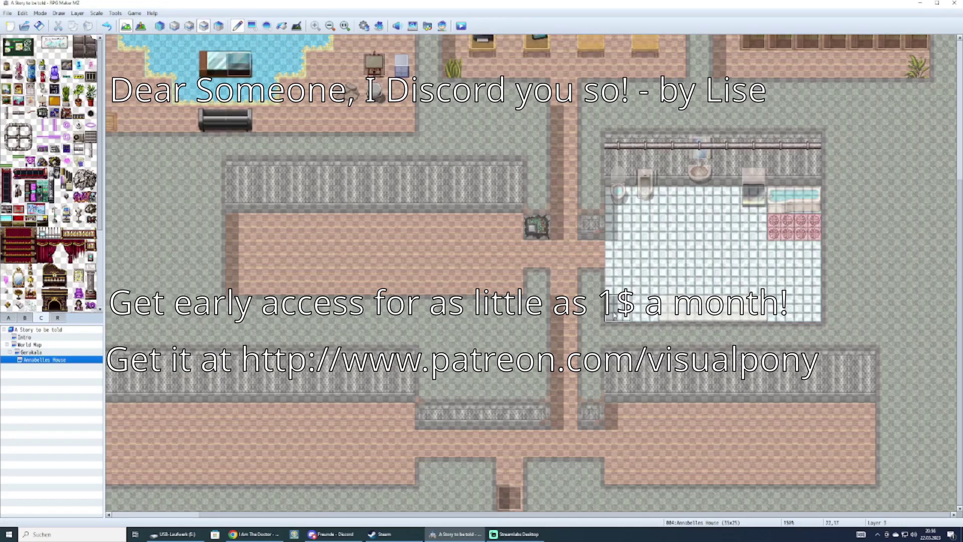
click(726, 179)
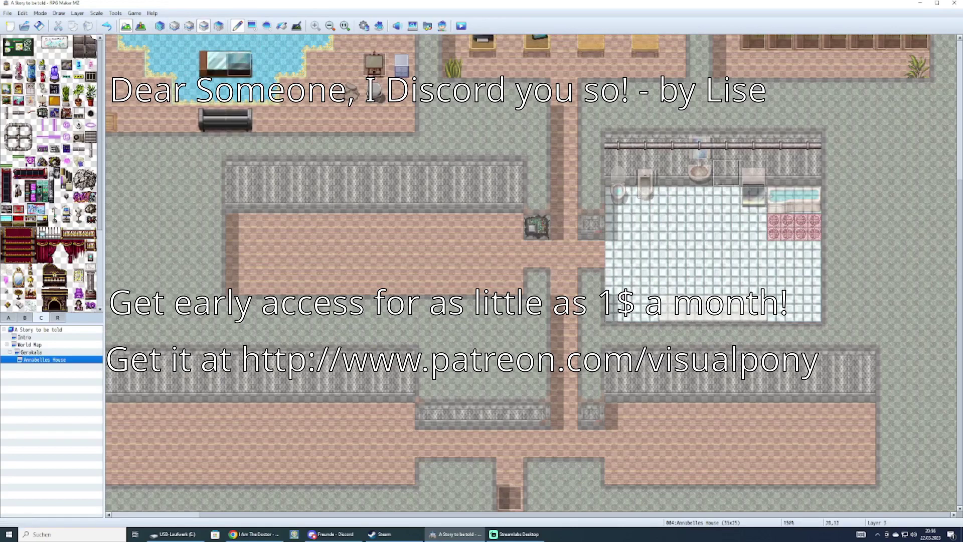
- Place small wall vents on layer 2 along the lower wall edges of the middle-left room and the two large lower rooms
click(190, 26)
scroll(427, 220, up, 2)
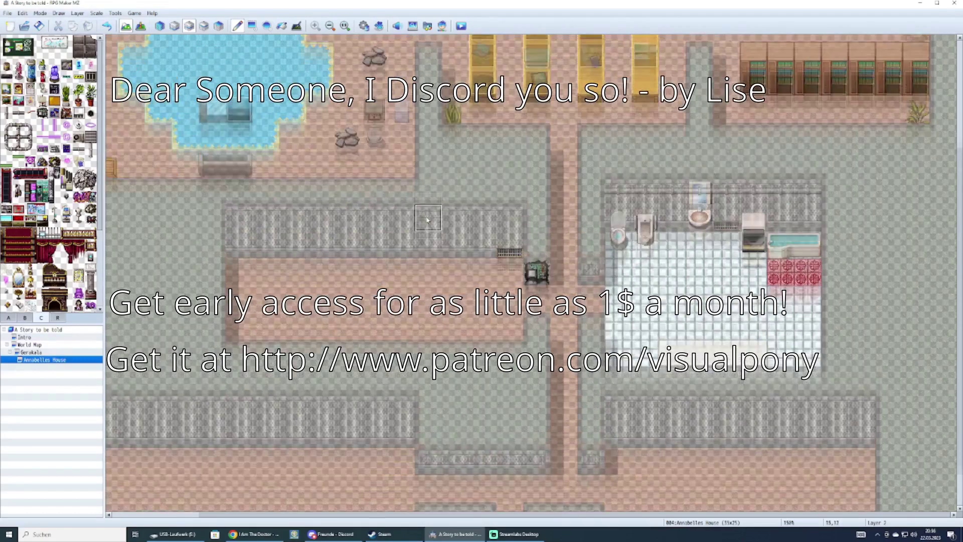
scroll(427, 219, up, 7)
scroll(427, 219, left, 2)
scroll(708, 172, right, 2)
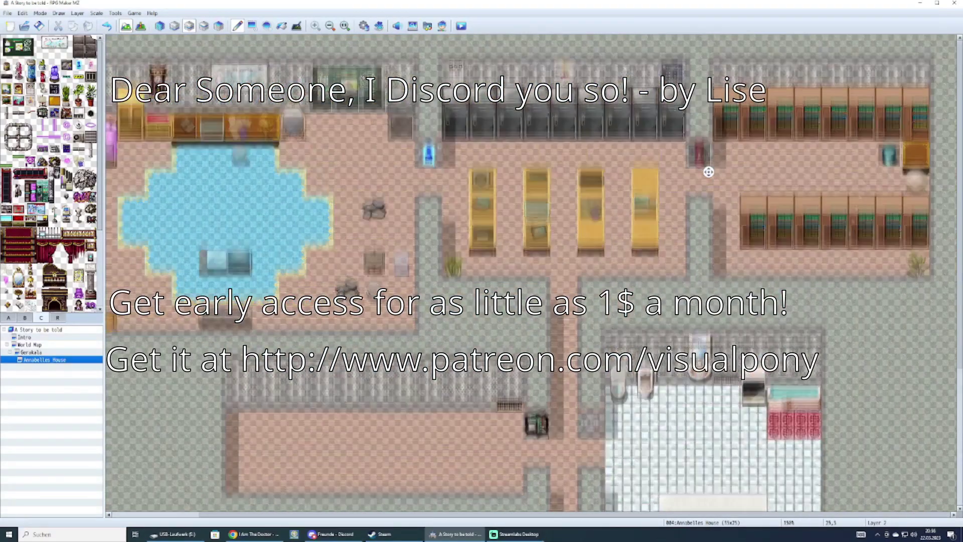
scroll(708, 172, down, 9)
scroll(269, 400, left, 4)
scroll(841, 397, right, 4)
scroll(841, 397, up, 7)
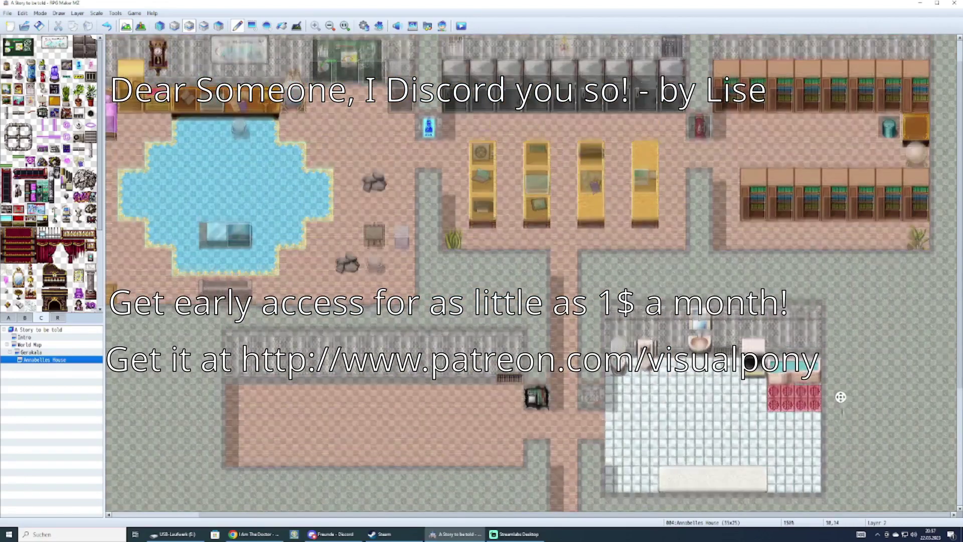
scroll(841, 397, down, 3)
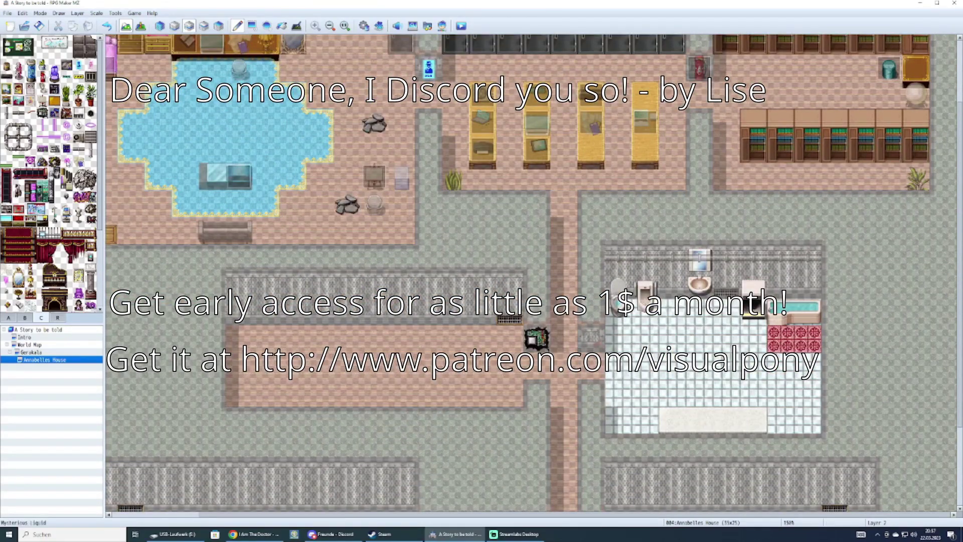
- Place a white horizontal wall fixture on layer 2 on the bathroom wall above the bathtub
scroll(51, 173, down, 10)
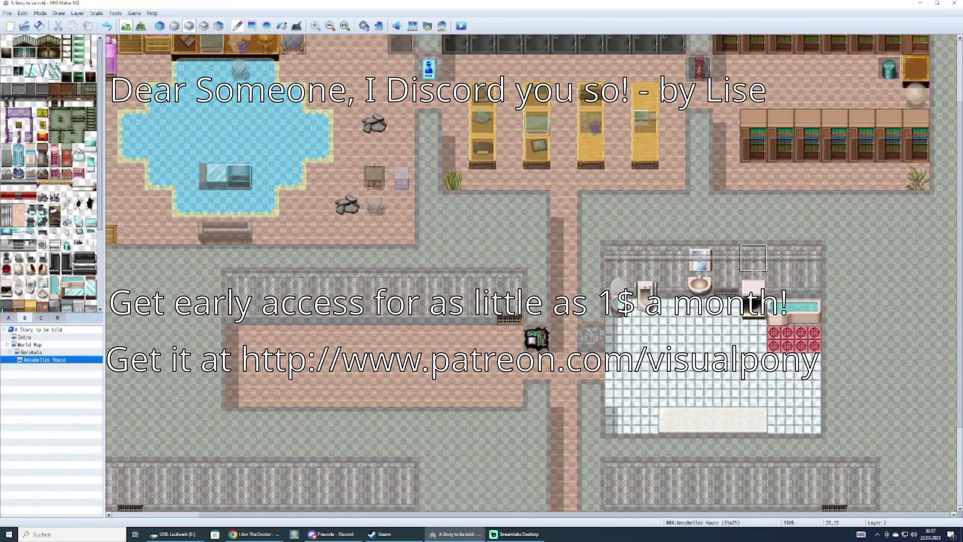
click(203, 25)
scroll(671, 306, down, 3)
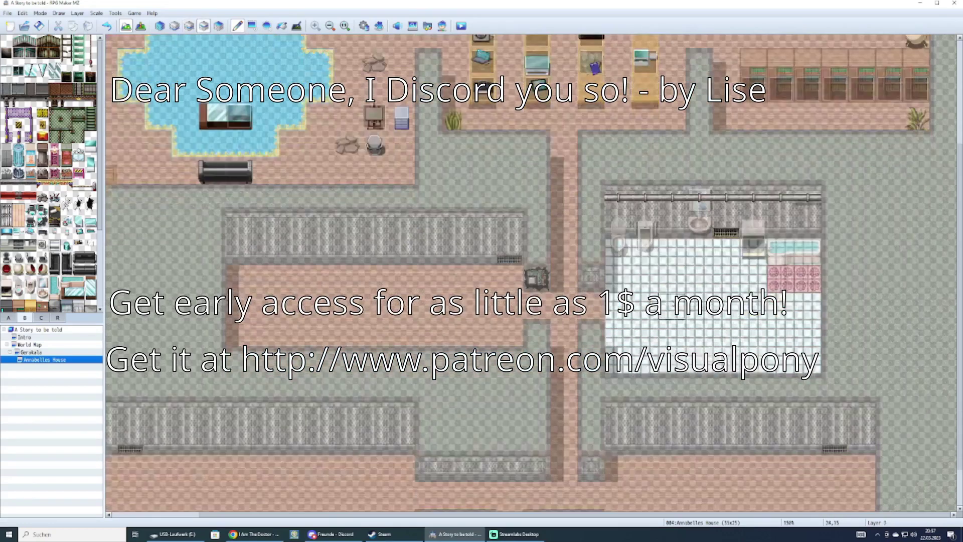
scroll(56, 260, down, 2)
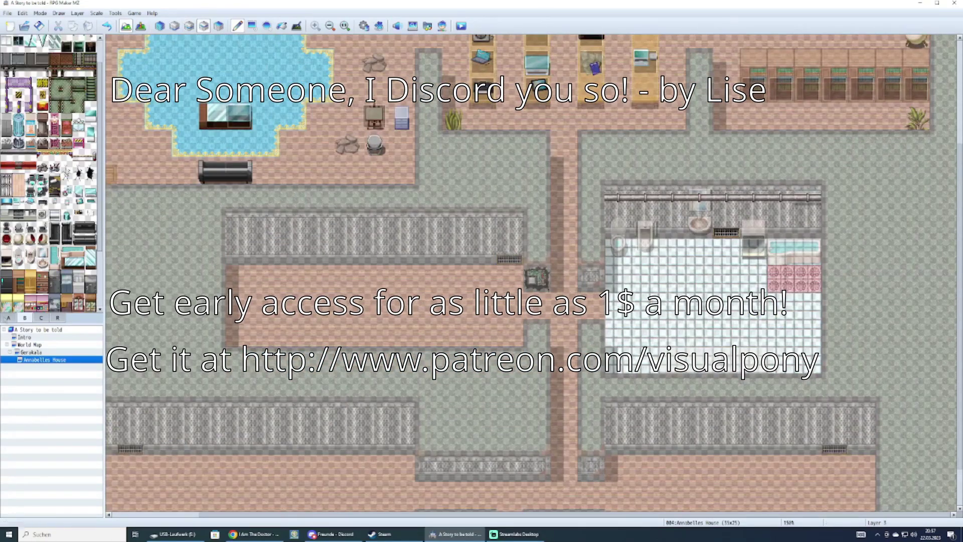
- Place a green potted plant on layer 2 in each of the bathroom's two lower corners
click(189, 26)
scroll(50, 226, down, 3)
click(41, 318)
scroll(50, 226, up, 3)
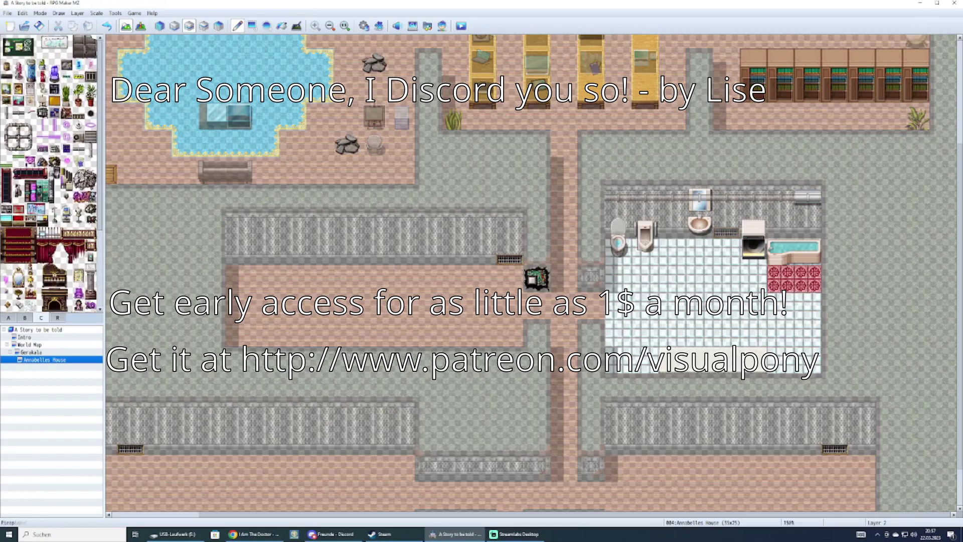
click(617, 361)
click(808, 360)
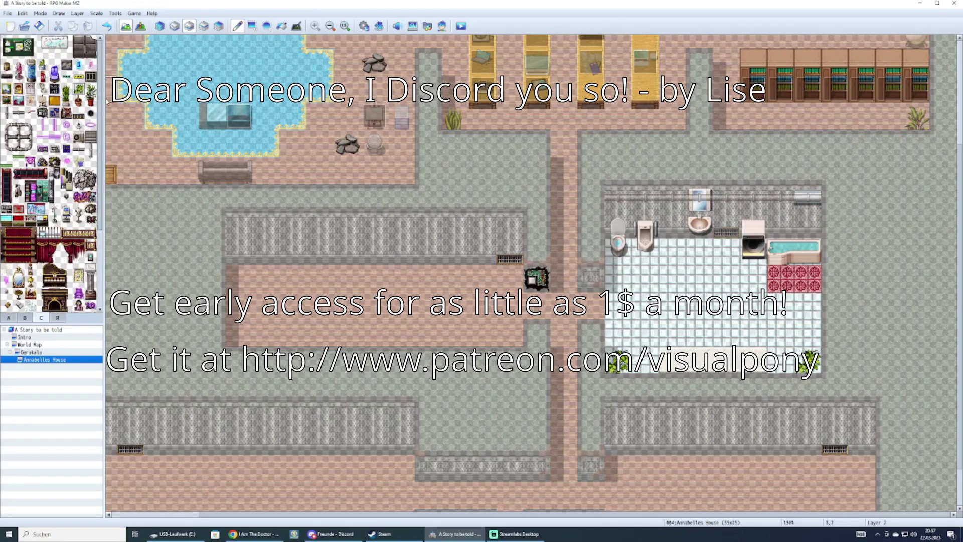
- Try small decorations on layer 3 near the end of the light strip at the bathroom's lower edge
scroll(96, 175, down, 5)
scroll(96, 175, down, 3)
click(204, 25)
scroll(38, 218, down, 3)
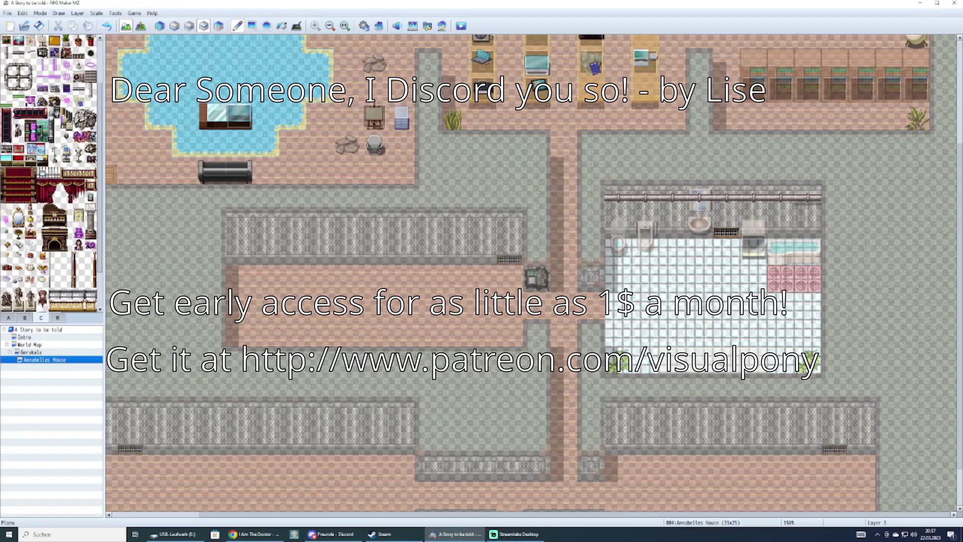
click(20, 257)
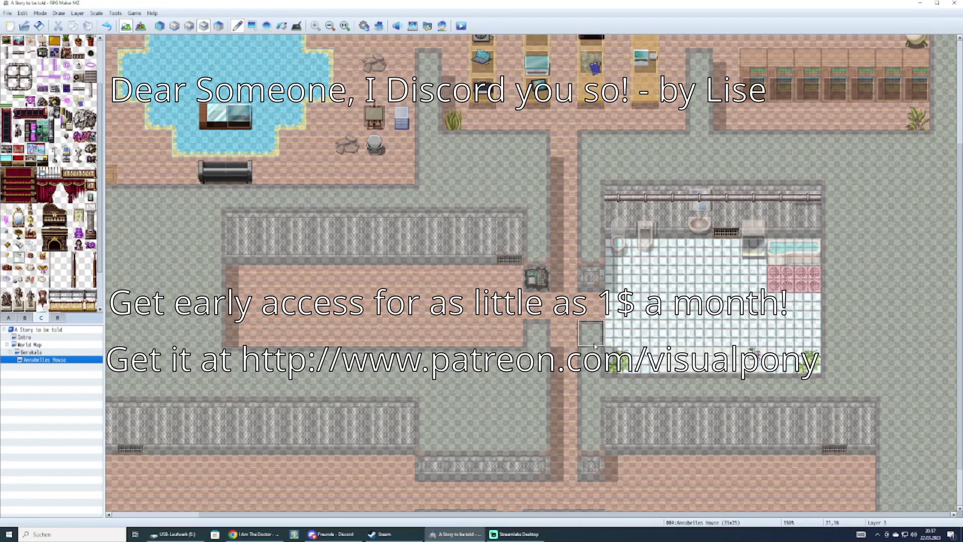
scroll(38, 268, up, 3)
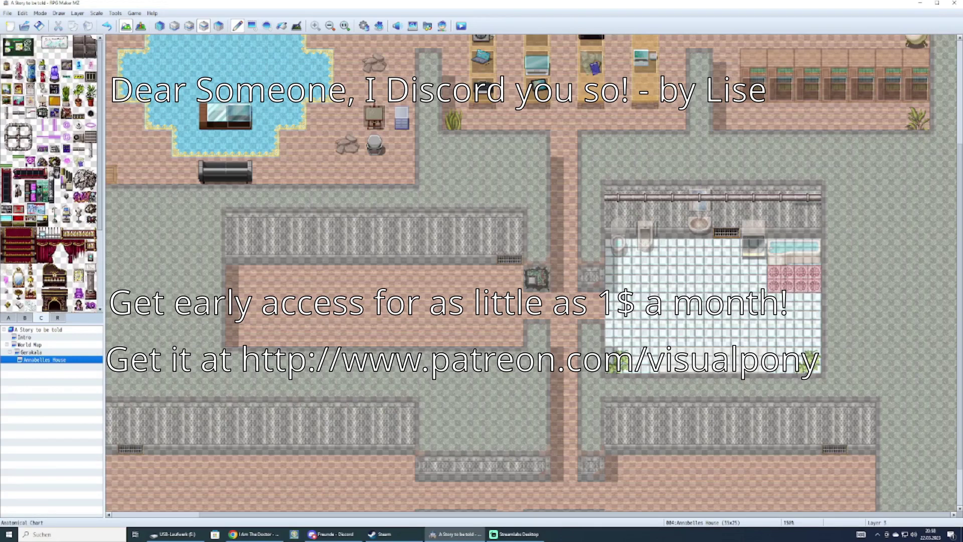
scroll(60, 229, down, 5)
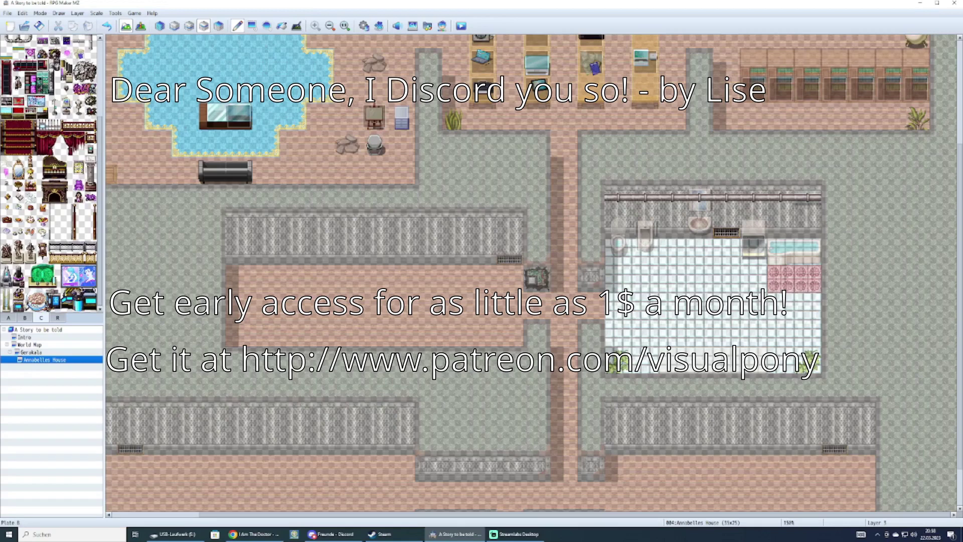
click(30, 317)
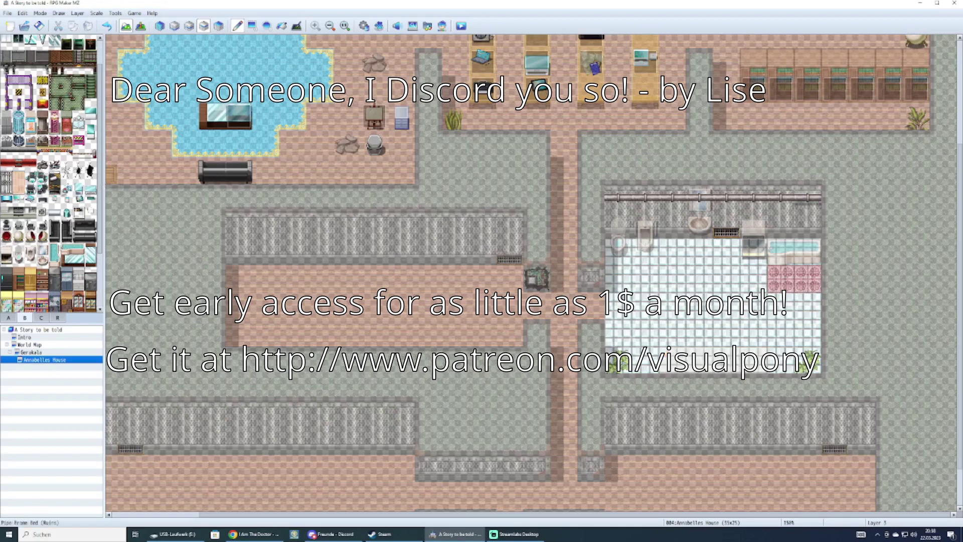
click(753, 360)
scroll(46, 269, down, 3)
scroll(45, 268, up, 4)
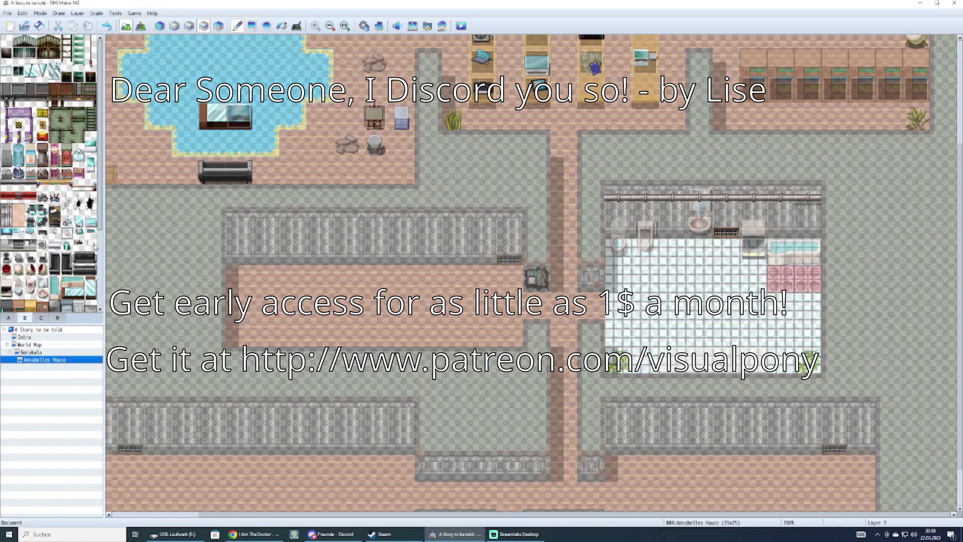
- Place a small black object on layer 3 at the right end of the bathroom's light strip
click(41, 317)
scroll(60, 200, up, 2)
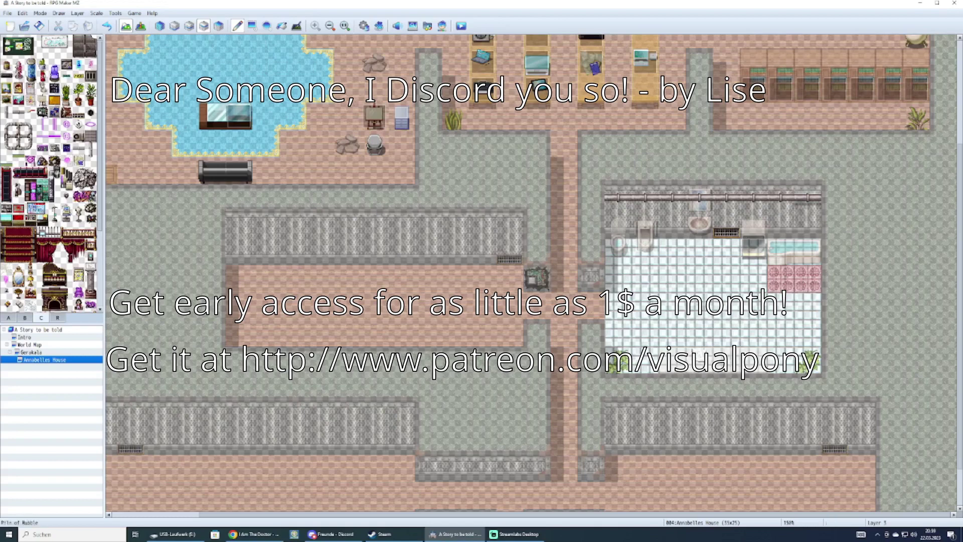
scroll(60, 201, up, 1)
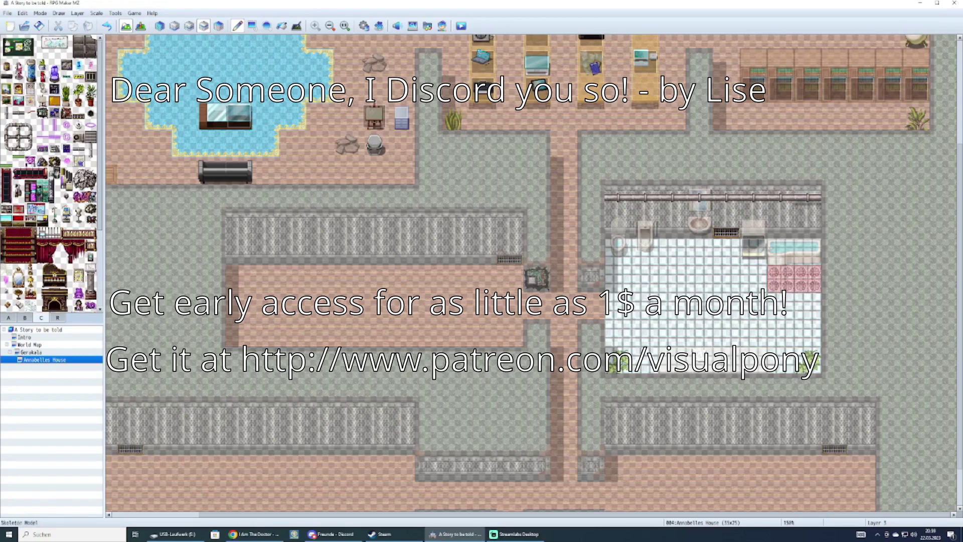
scroll(53, 188, down, 3)
scroll(52, 188, up, 3)
click(48, 43)
click(6, 77)
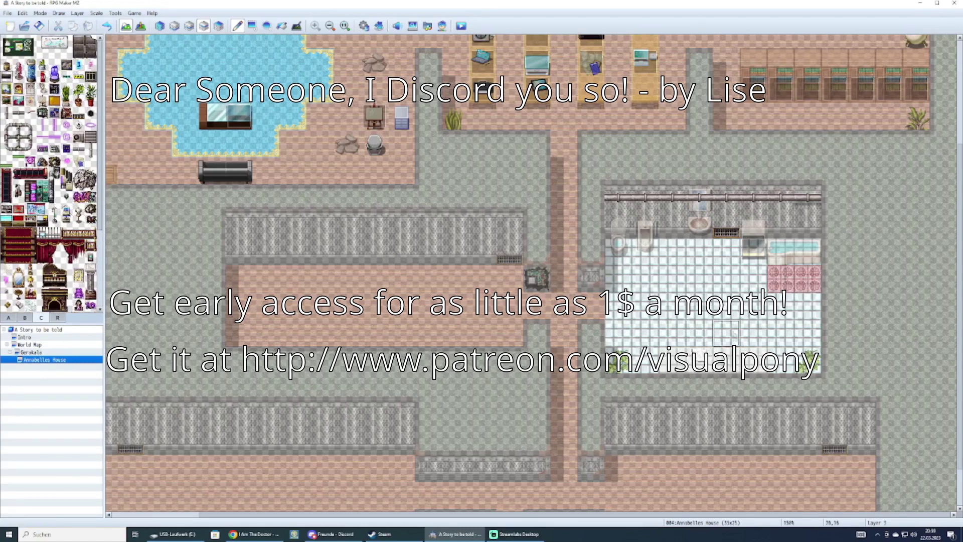
click(754, 360)
- Add a small teal object and a sheet of paper beside the black object on the bathroom's light strip
scroll(51, 173, down, 1)
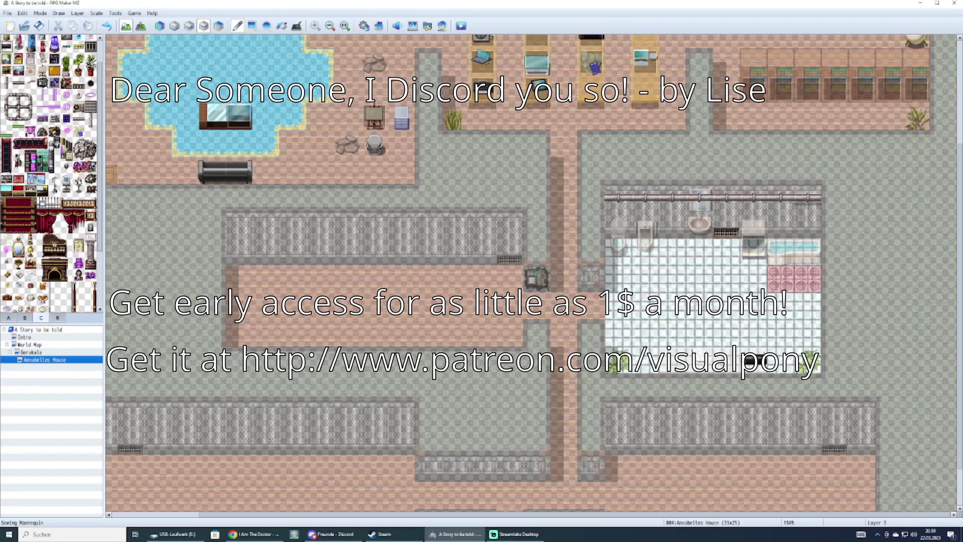
scroll(83, 154, down, 3)
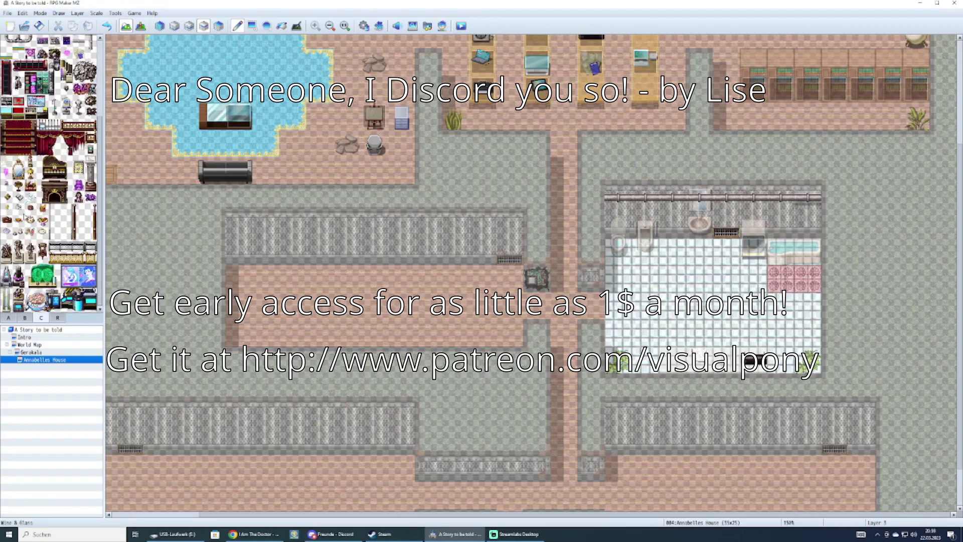
scroll(68, 232, down, 6)
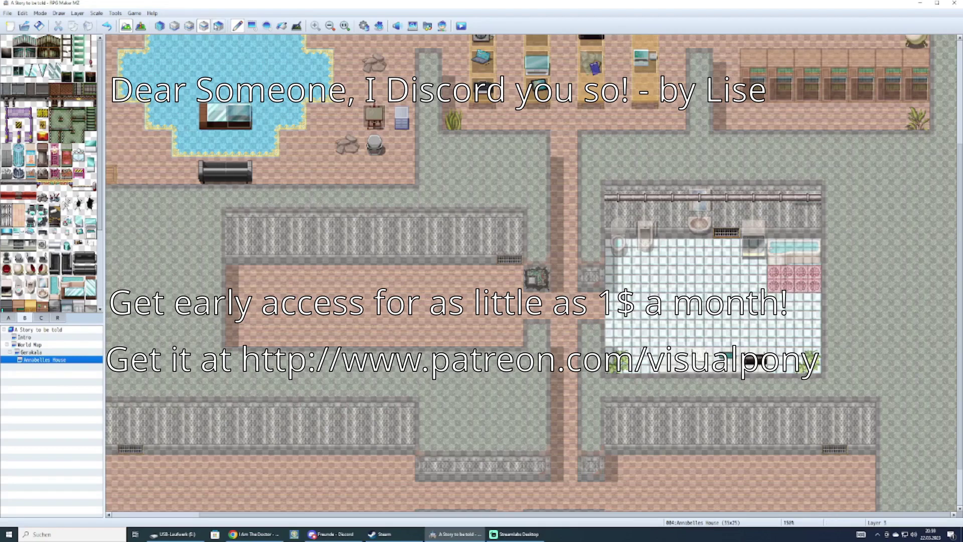
- Set the priority to Same as characters on all three pages of the trash bin event EV049
click(141, 26)
scroll(699, 360, up, 2)
double_click(889, 113)
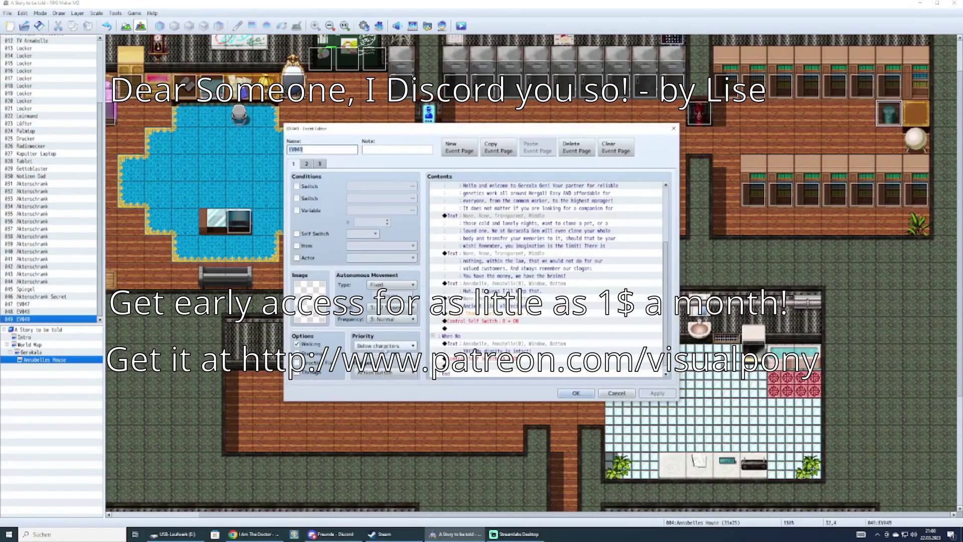
click(385, 347)
click(385, 364)
click(306, 164)
click(385, 346)
click(385, 364)
click(320, 164)
click(386, 346)
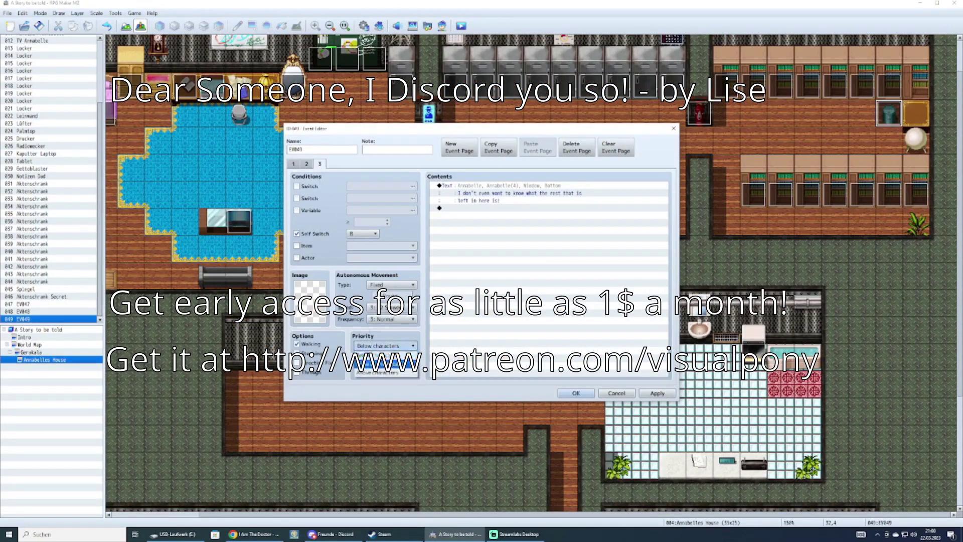